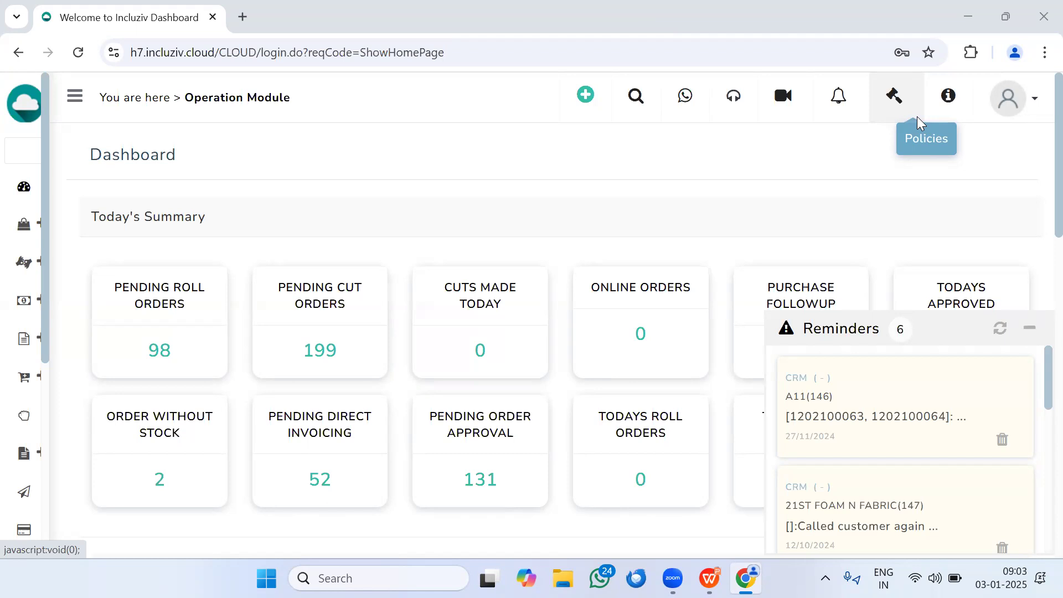
Step: Open a new customer payment receipt from the receipt list in Accounts
mouse_move(17, 302)
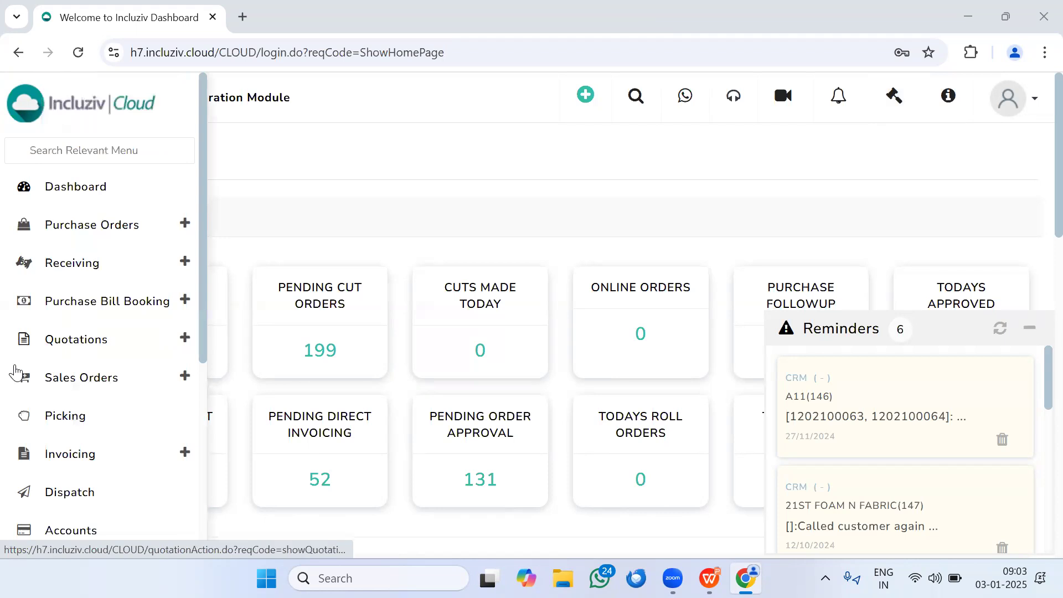
scroll(19, 376, down, 3)
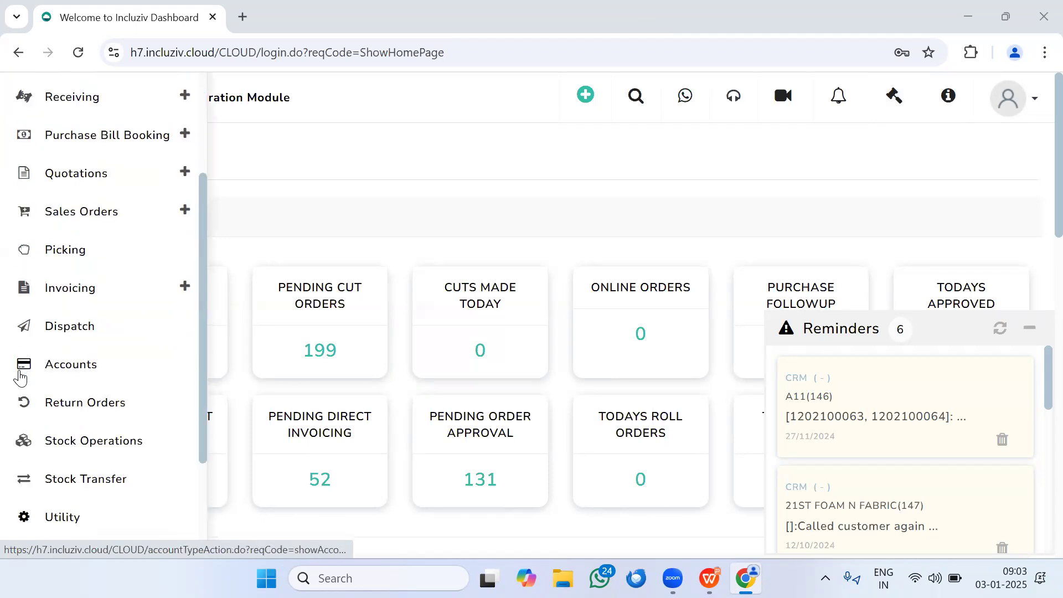
click(66, 360)
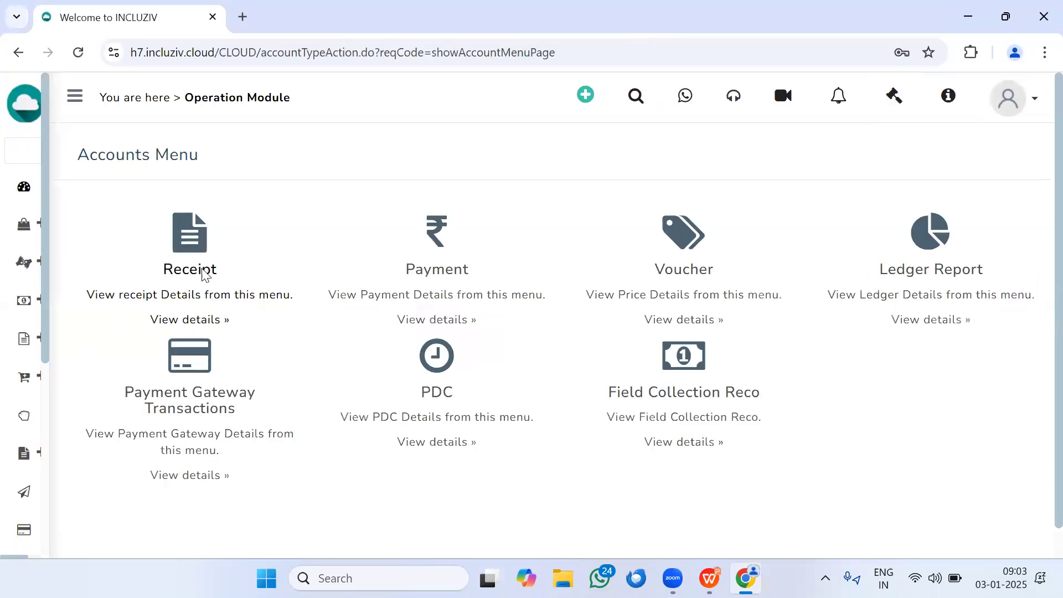
click(205, 273)
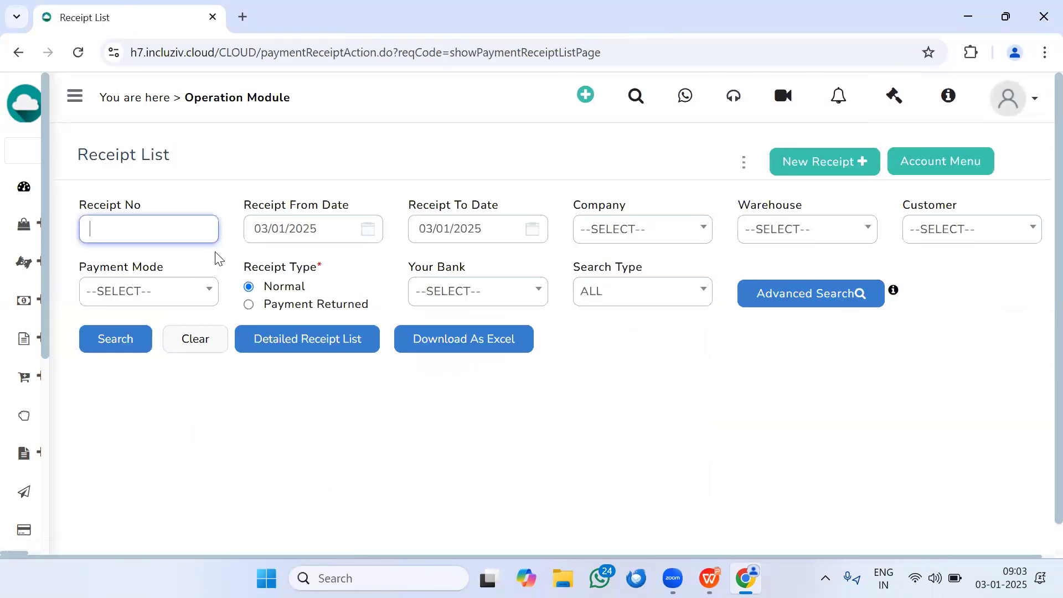
click(820, 173)
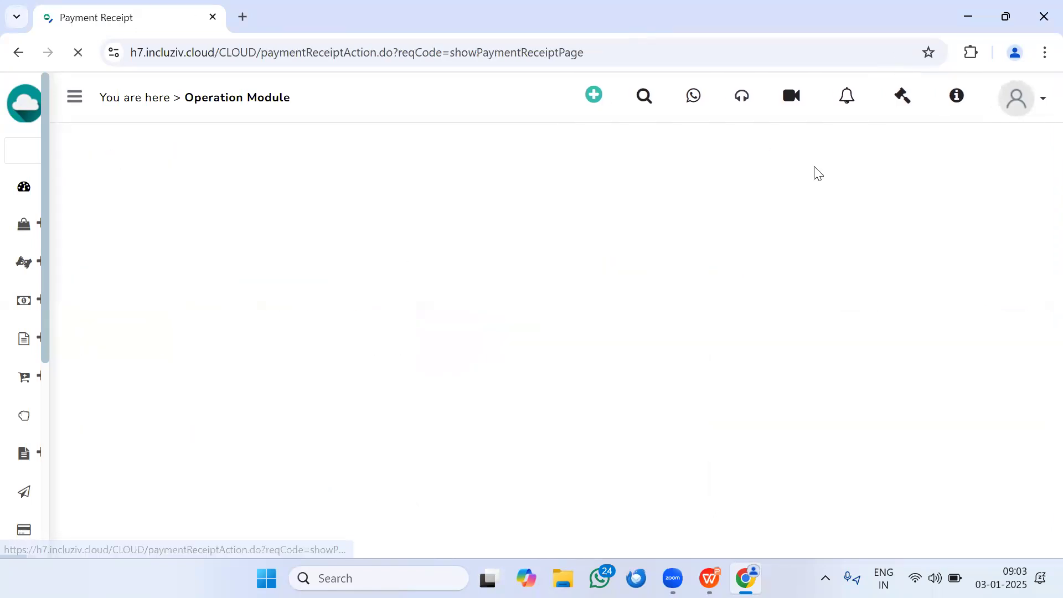
Step: Set the receipt's warehouse to DEFAULT and the customer to 21ST FOAM N FABRIC (147)
click(299, 251)
click(283, 332)
click(522, 258)
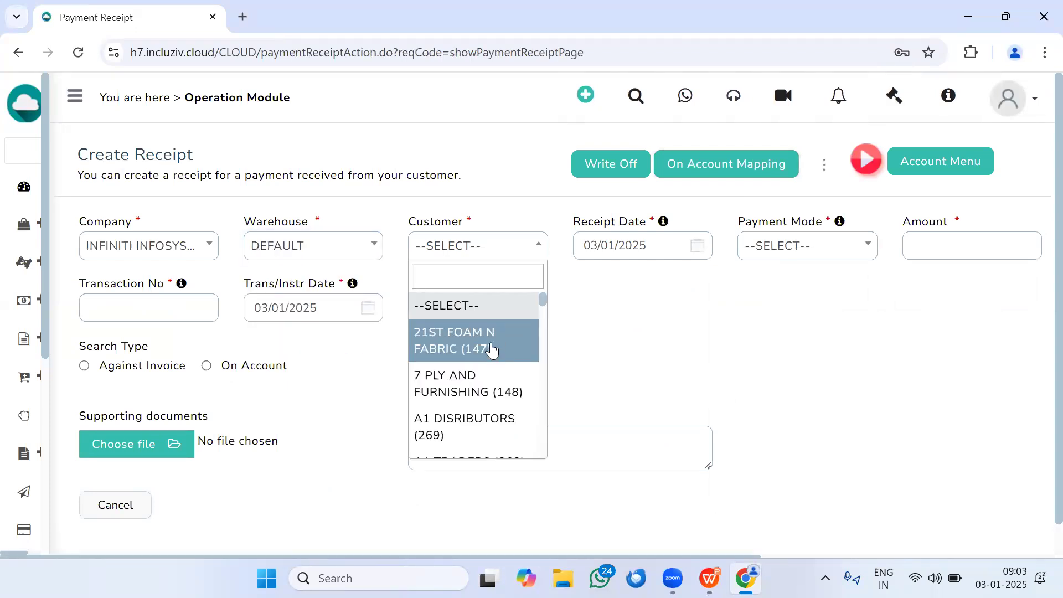
click(487, 348)
Step: Enter a CASH payment of 1000 with transaction number CASHca and choose to assign it against invoices
click(819, 252)
click(786, 335)
click(931, 254)
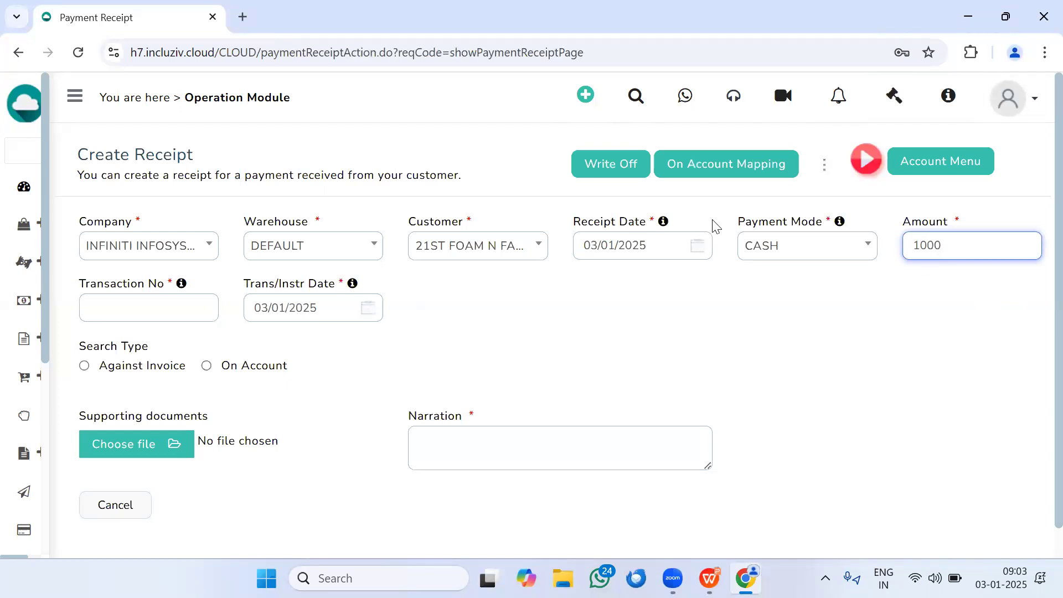
click(183, 307)
text(CASHca)
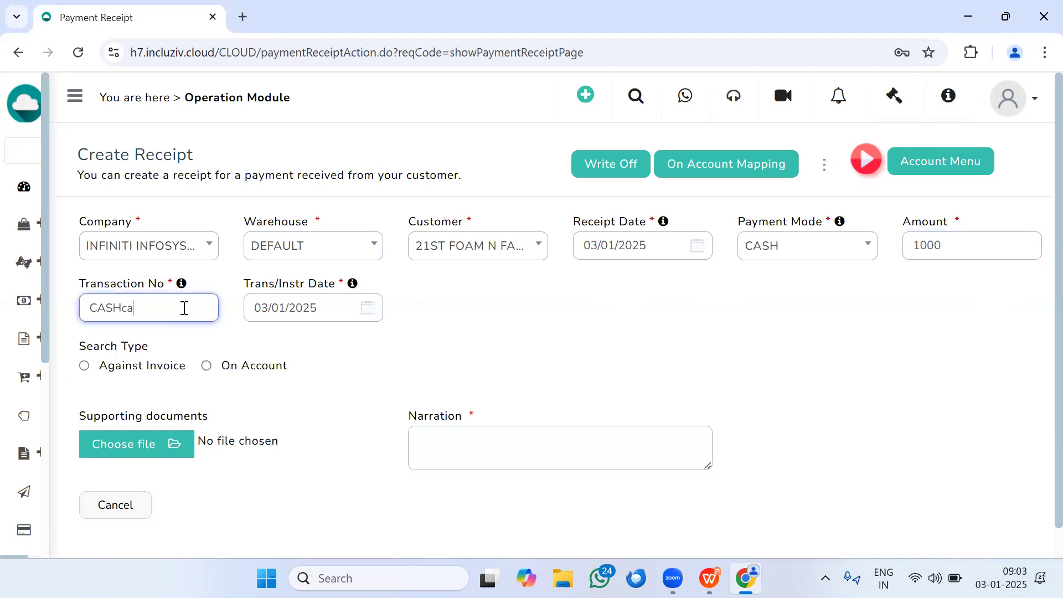
click(85, 365)
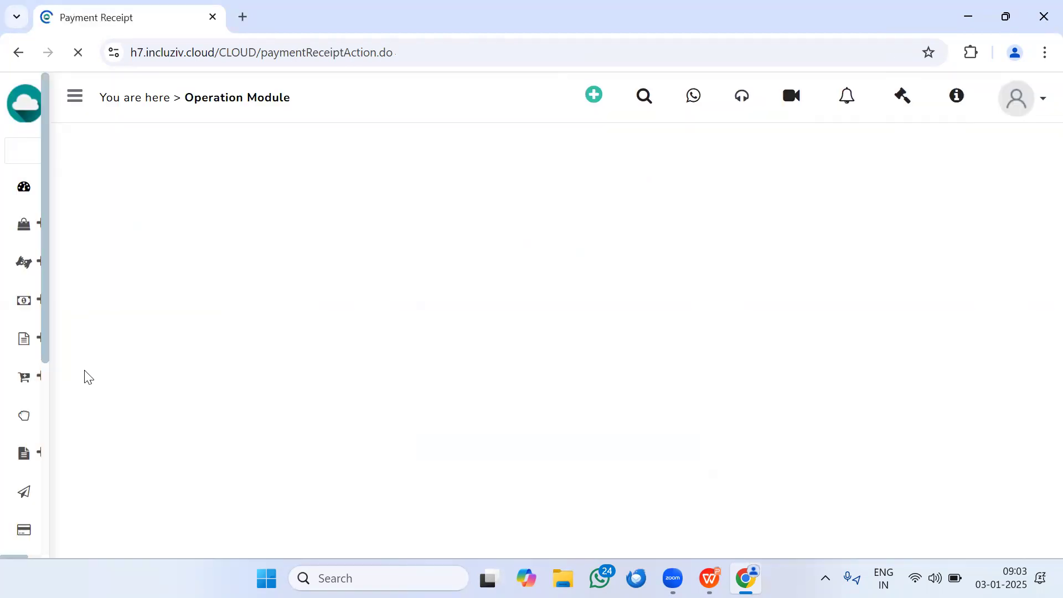
Step: Review the customer's invoice and outstanding amounts, and clear the receipt form
scroll(381, 415, down, 3)
double_click(523, 345)
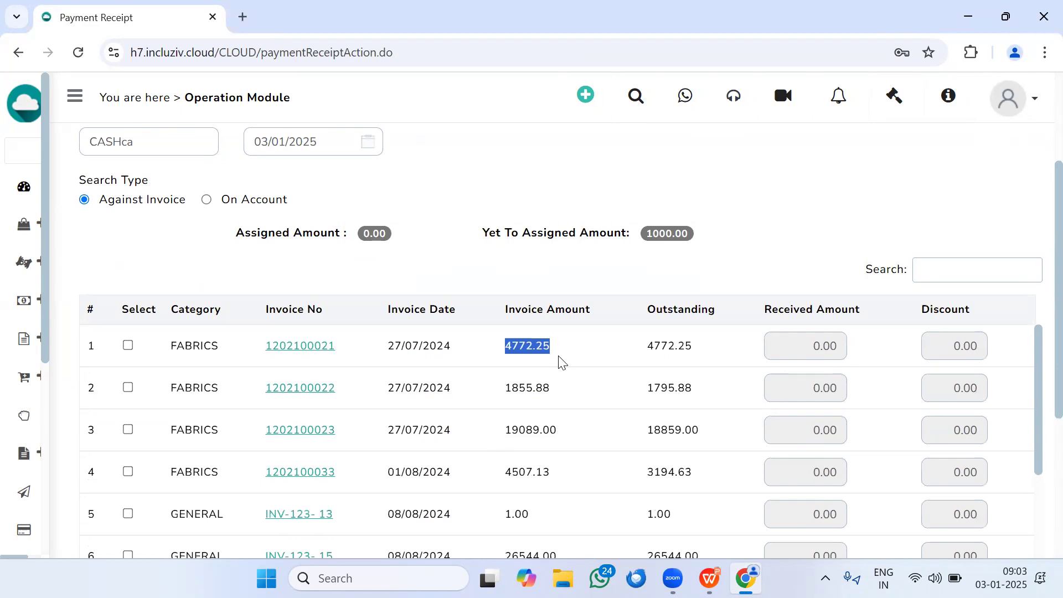
scroll(559, 365, up, 3)
scroll(559, 365, down, 1)
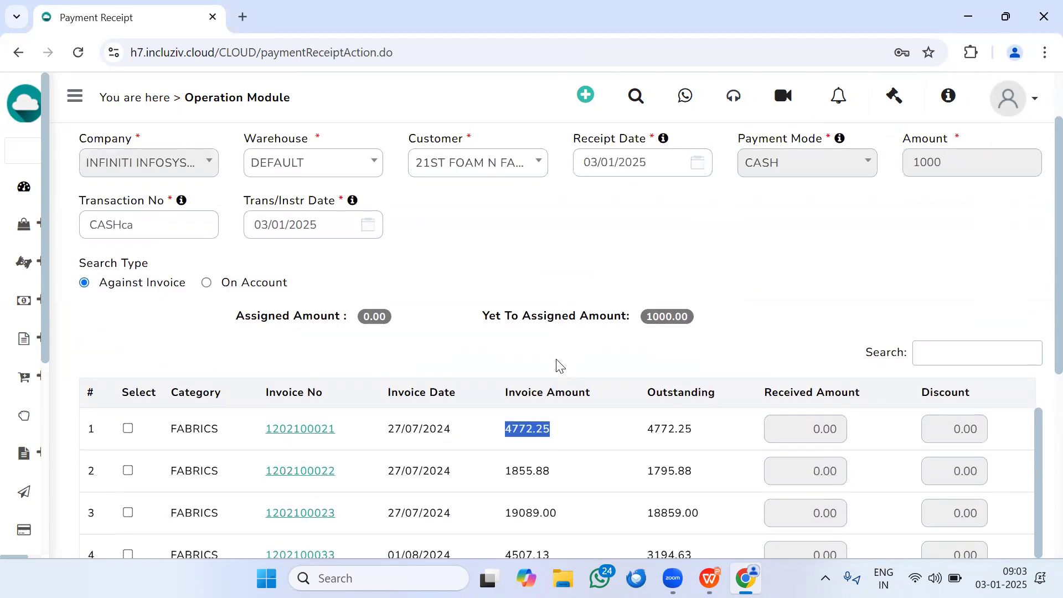
scroll(559, 364, down, 6)
scroll(288, 518, up, 8)
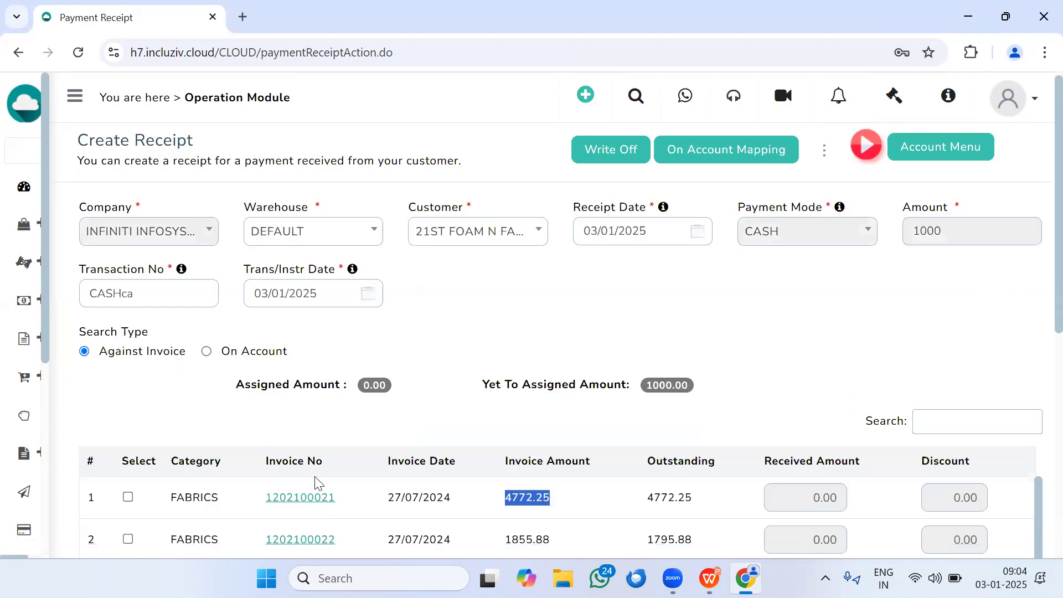
scroll(317, 480, down, 7)
click(272, 500)
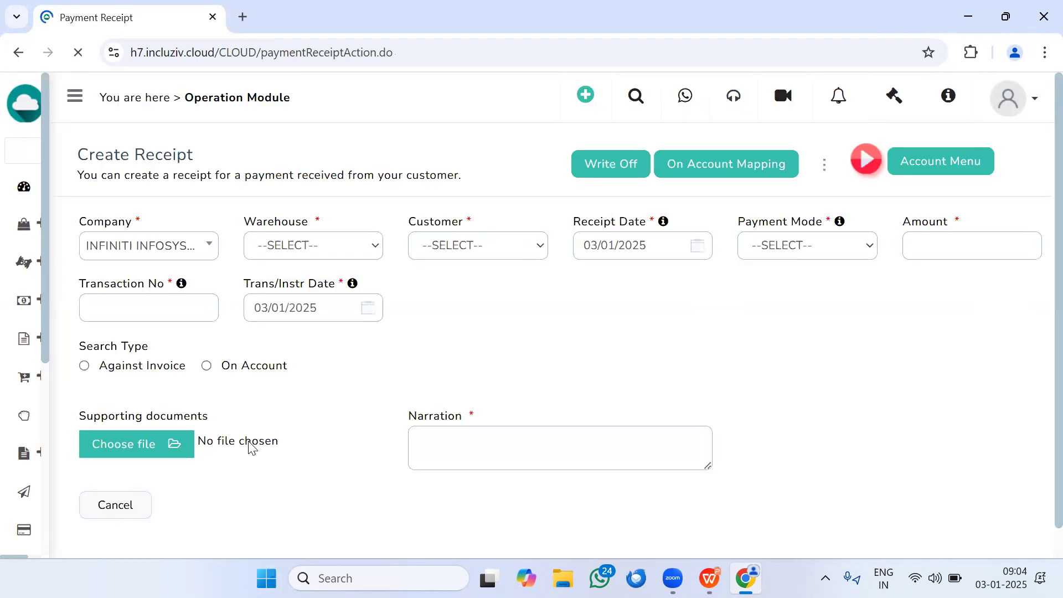
Step: Choose warehouse DEFAULT and customer 21ST FOAM N FABRIC (147) in the blank receipt form
click(309, 244)
click(301, 333)
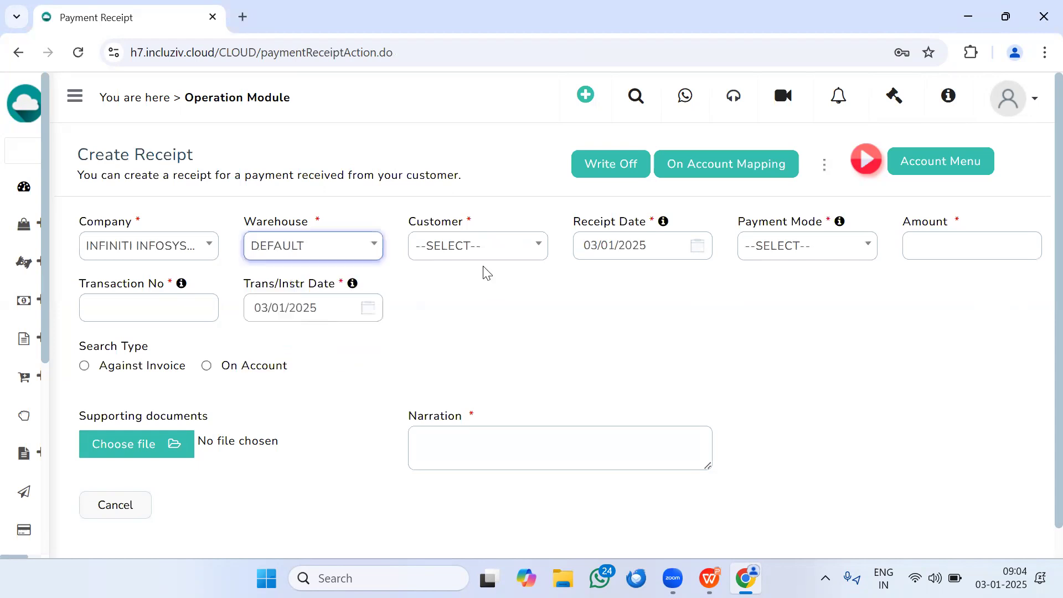
click(470, 250)
click(475, 330)
Step: Enter a CASH payment of 4770 with transaction number CASH and choose to assign it against invoices
click(852, 250)
click(813, 332)
click(930, 250)
text(4772.25)
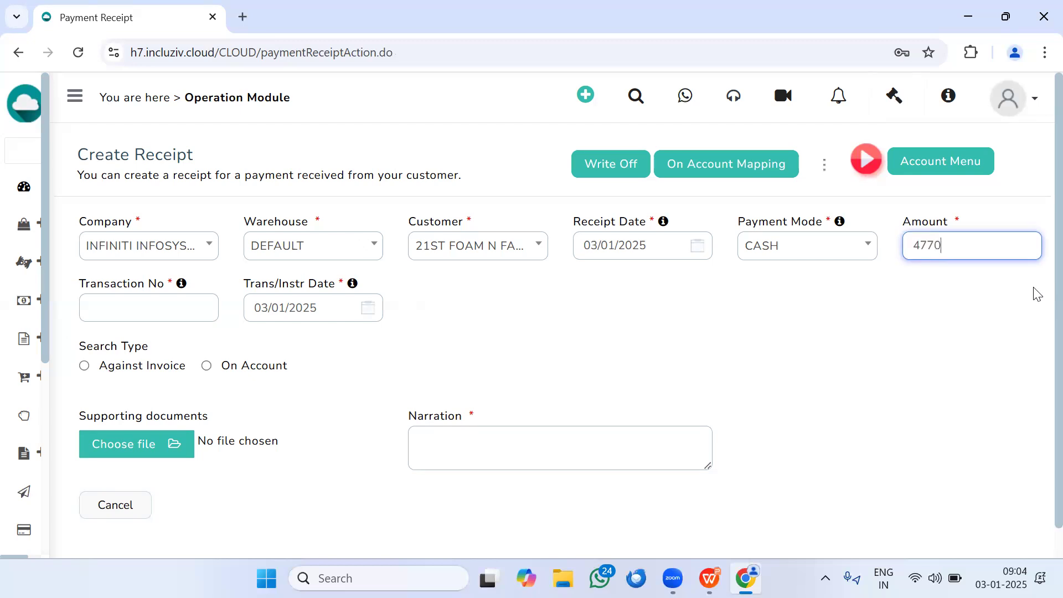
click(172, 312)
click(86, 367)
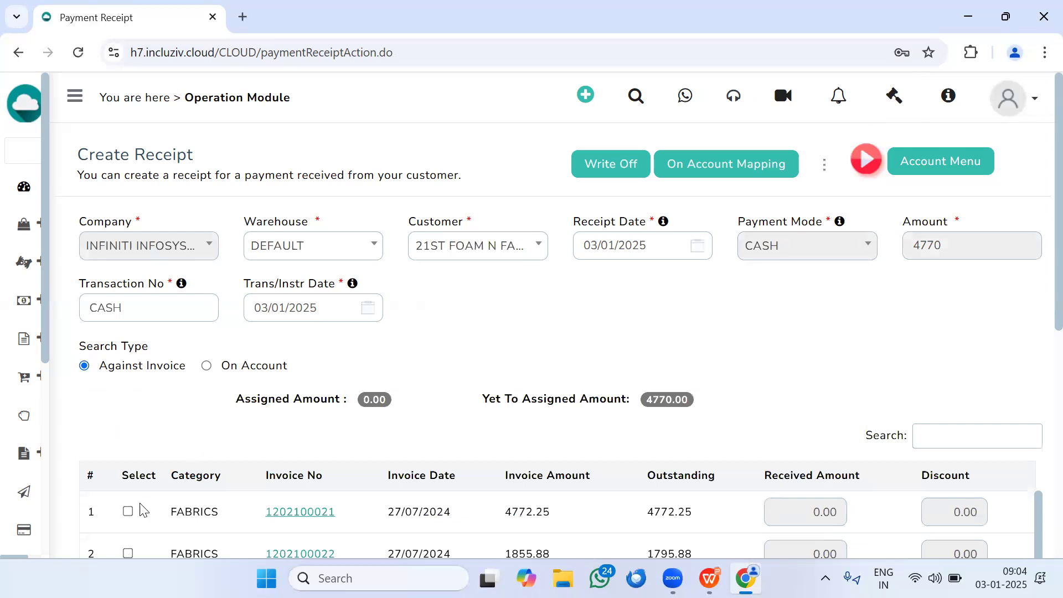
Step: Assign the payment to the first listed invoice and give that invoice a discount of 2.25
click(128, 511)
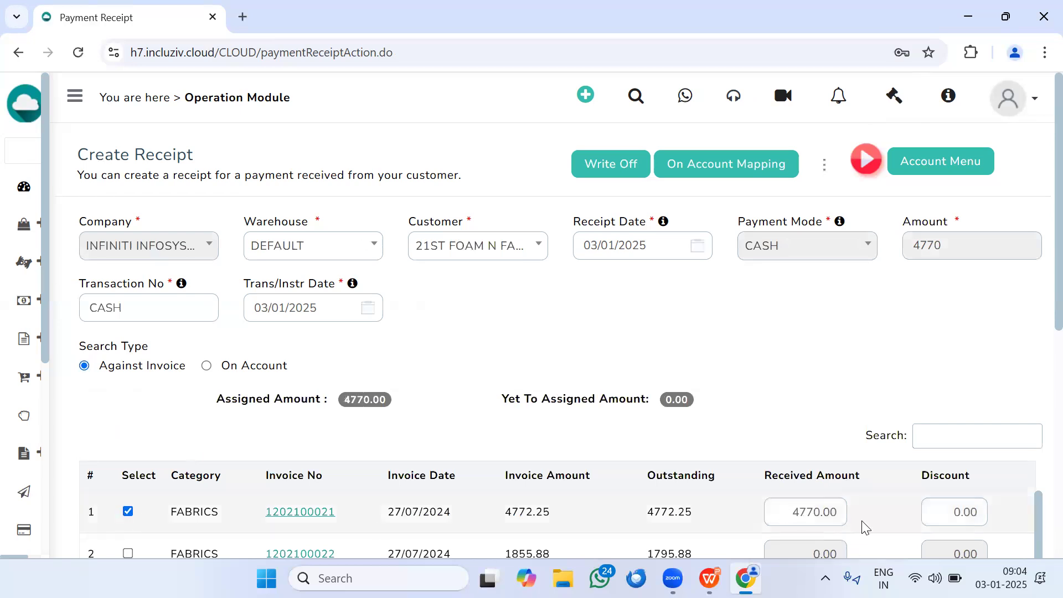
click(962, 510)
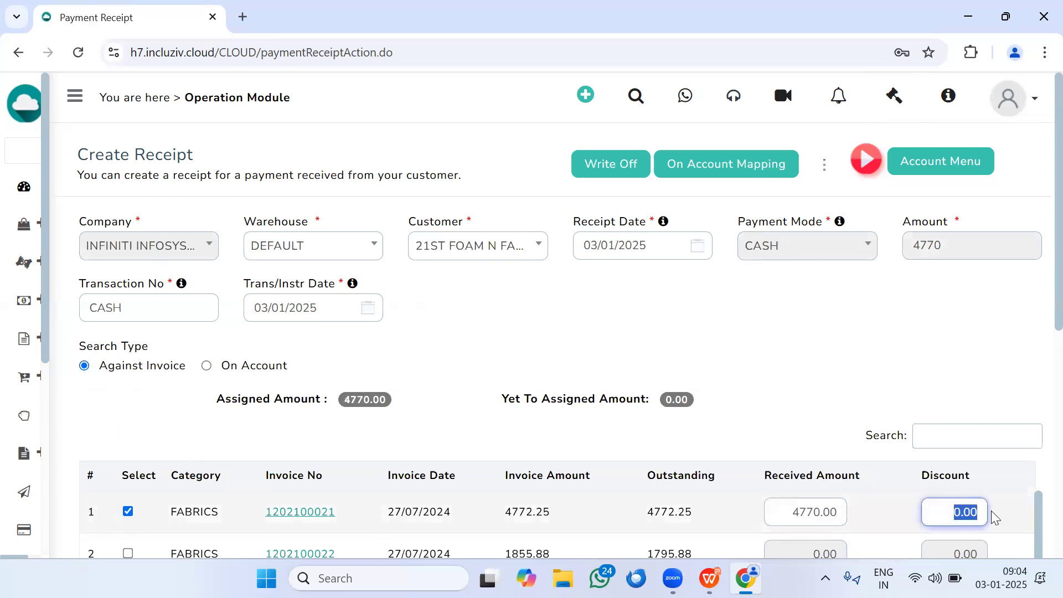
text(2.25)
click(812, 368)
Step: Enter the narration "cash" and save the receipt
scroll(826, 375, down, 3)
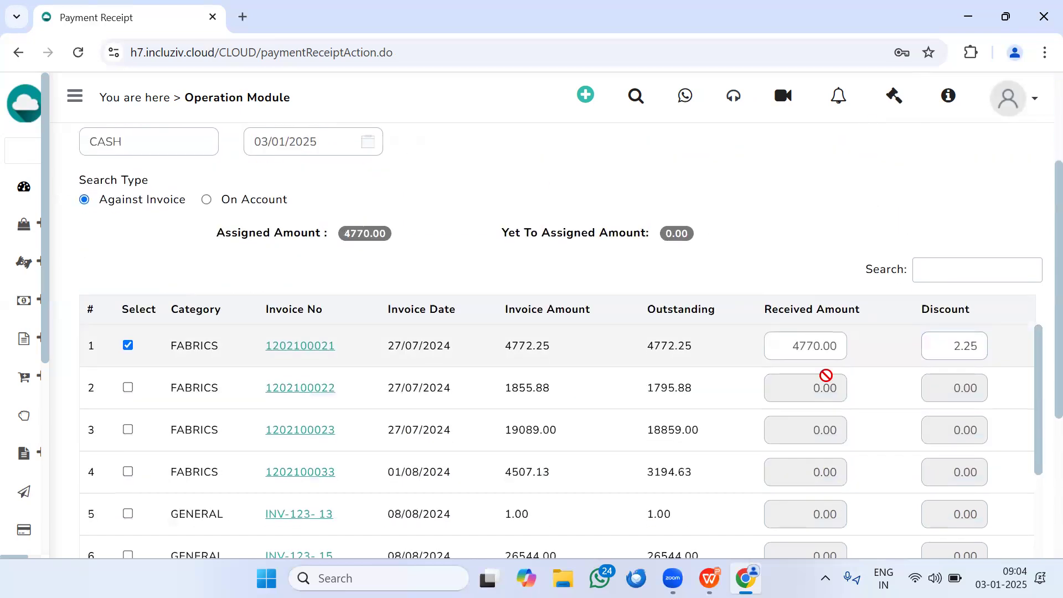
scroll(821, 368, down, 3)
scroll(185, 415, down, 2)
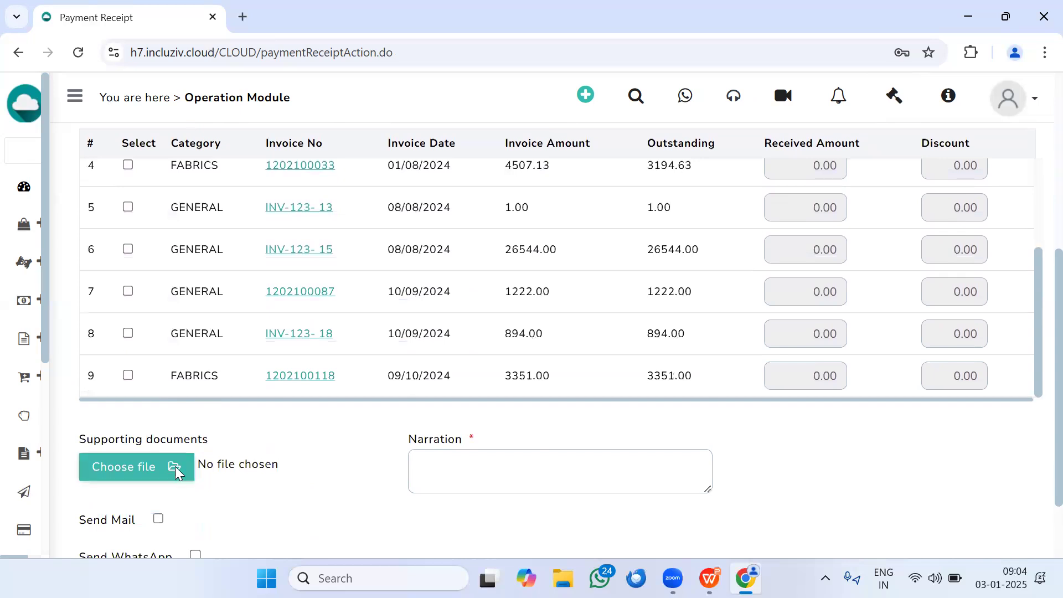
click(477, 469)
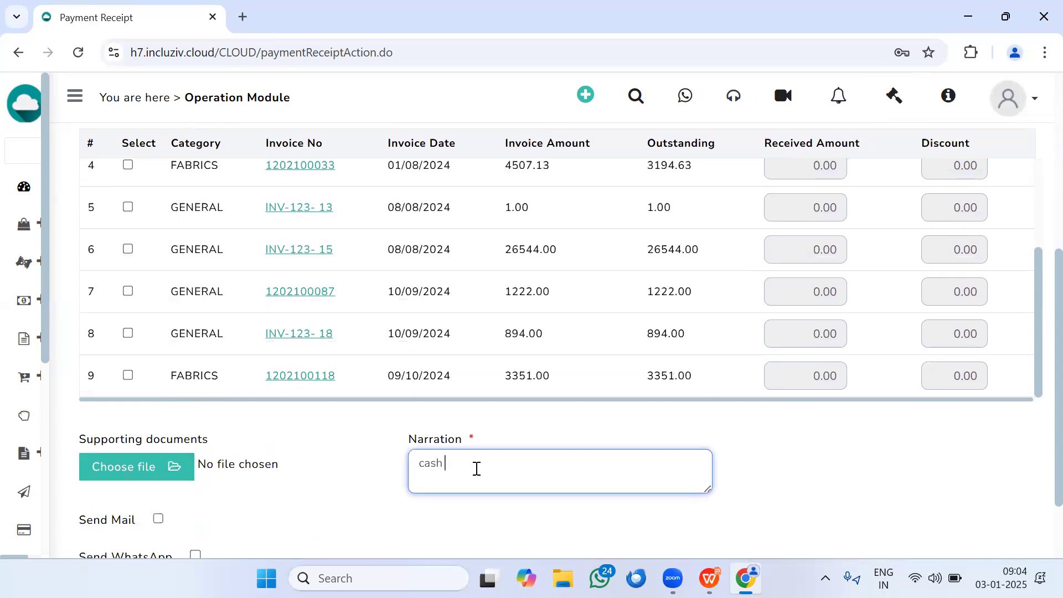
scroll(221, 476, down, 2)
click(110, 490)
click(679, 195)
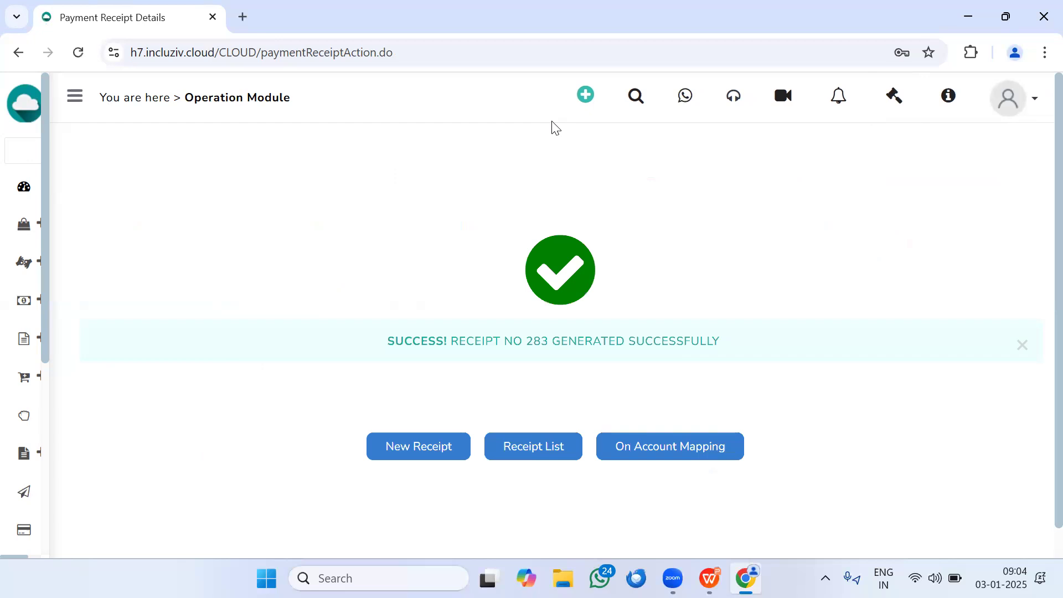
Step: Look up 21ST FOAM N FABRIC (147) in the CRM details and open its account statement
click(599, 131)
click(273, 272)
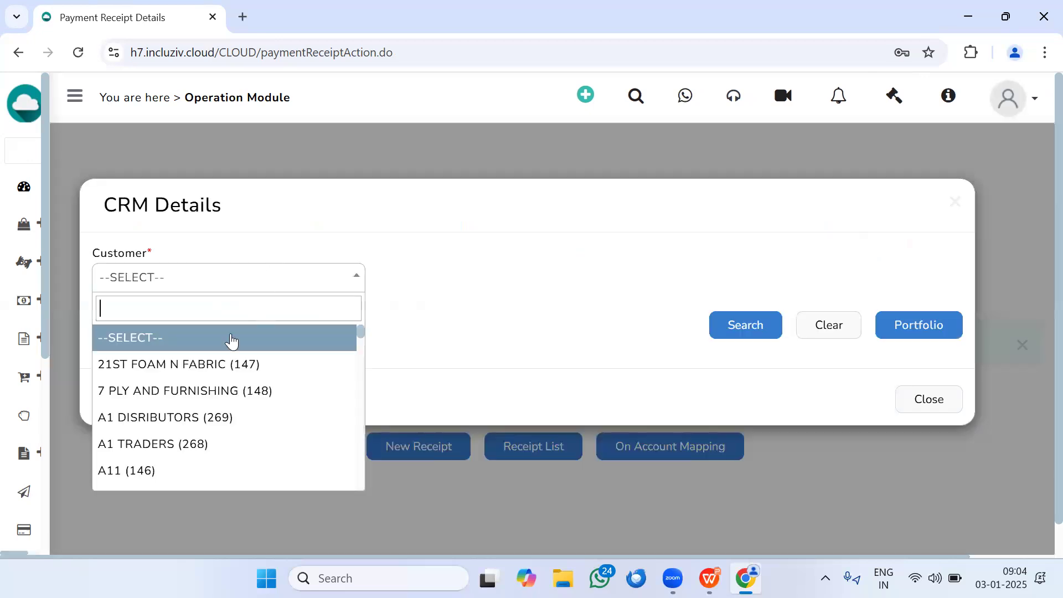
click(233, 363)
click(744, 322)
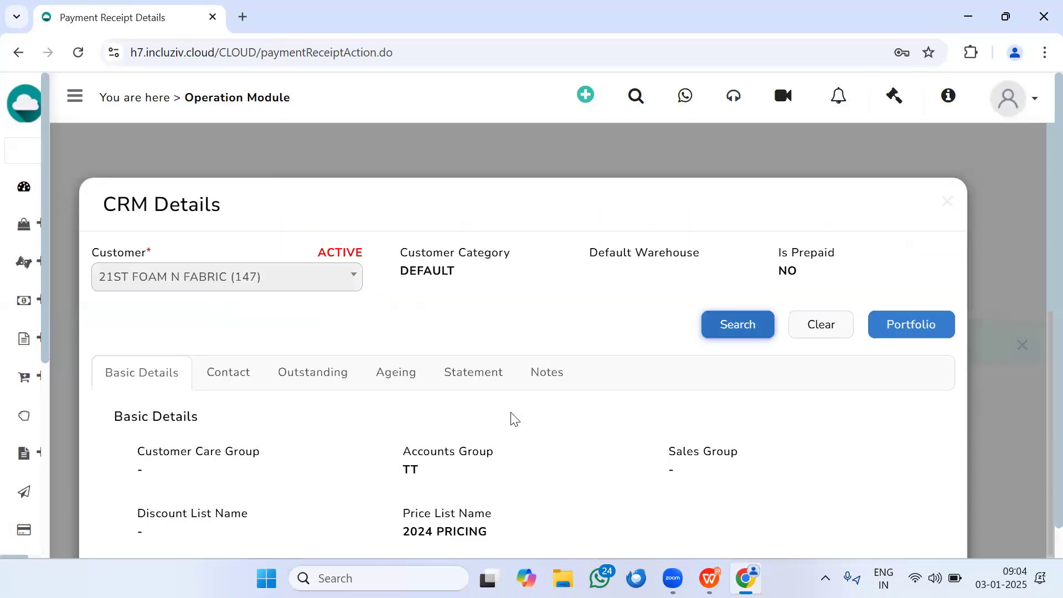
click(451, 375)
scroll(405, 268, down, 5)
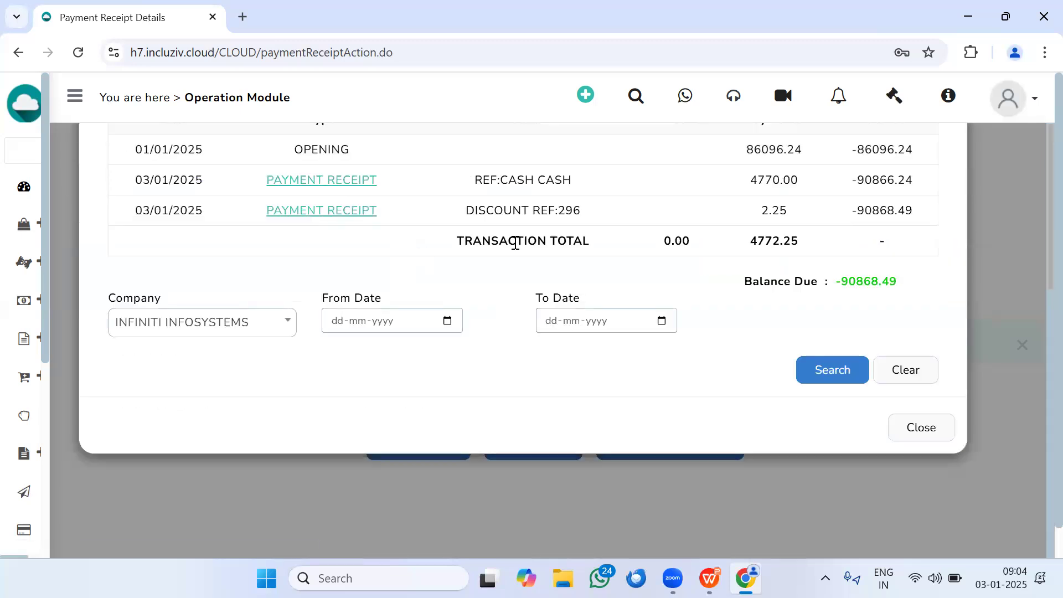
Step: Examine the payment receipt and discount entries in the customer's statement, and close the CRM details
scroll(597, 318, up, 1)
drag(750, 262, 817, 273)
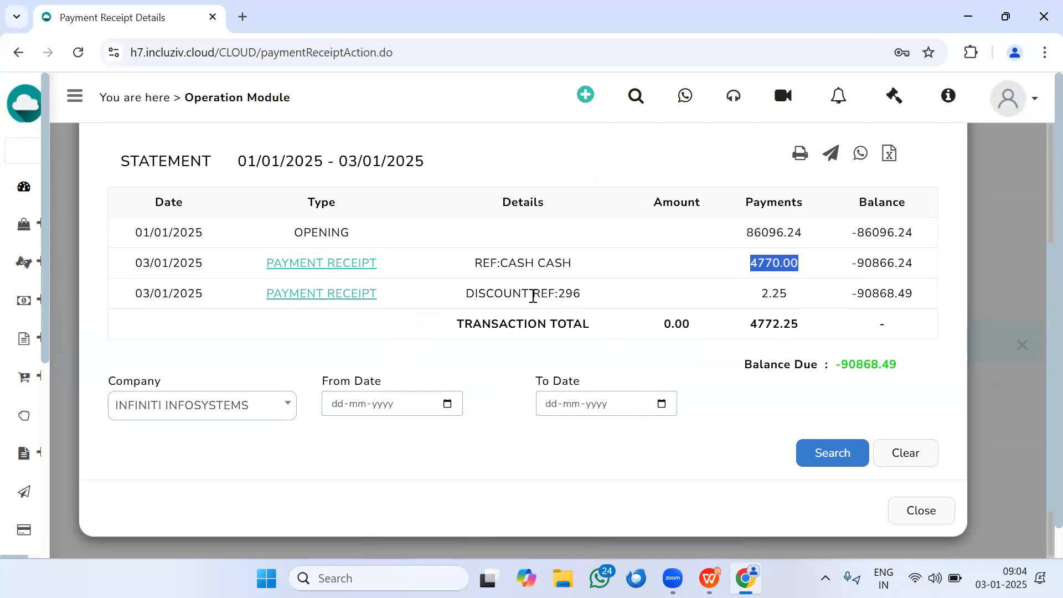
drag(531, 294, 578, 299)
drag(772, 295, 788, 294)
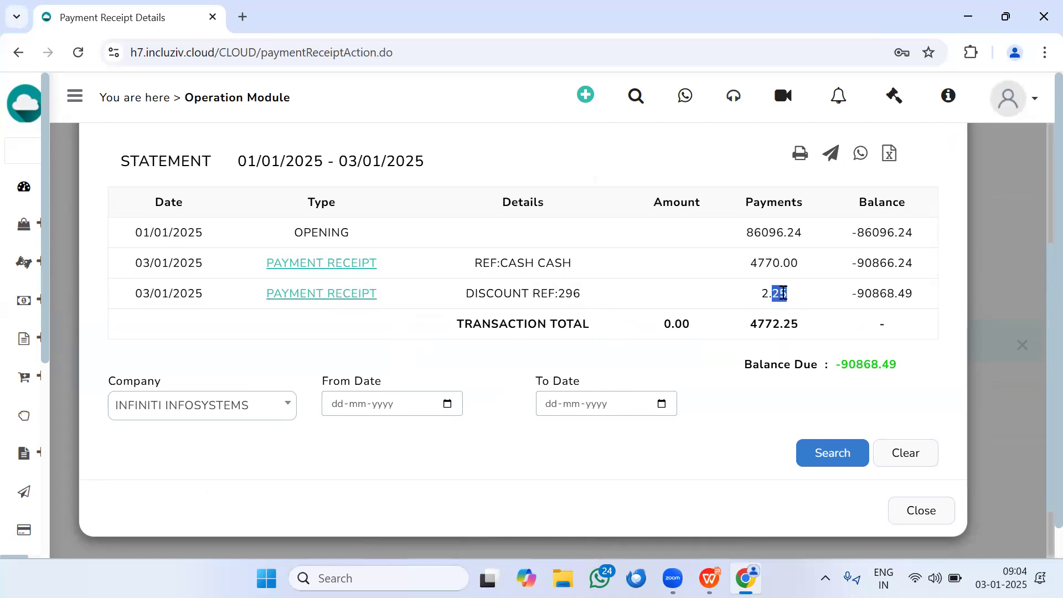
scroll(916, 356, up, 5)
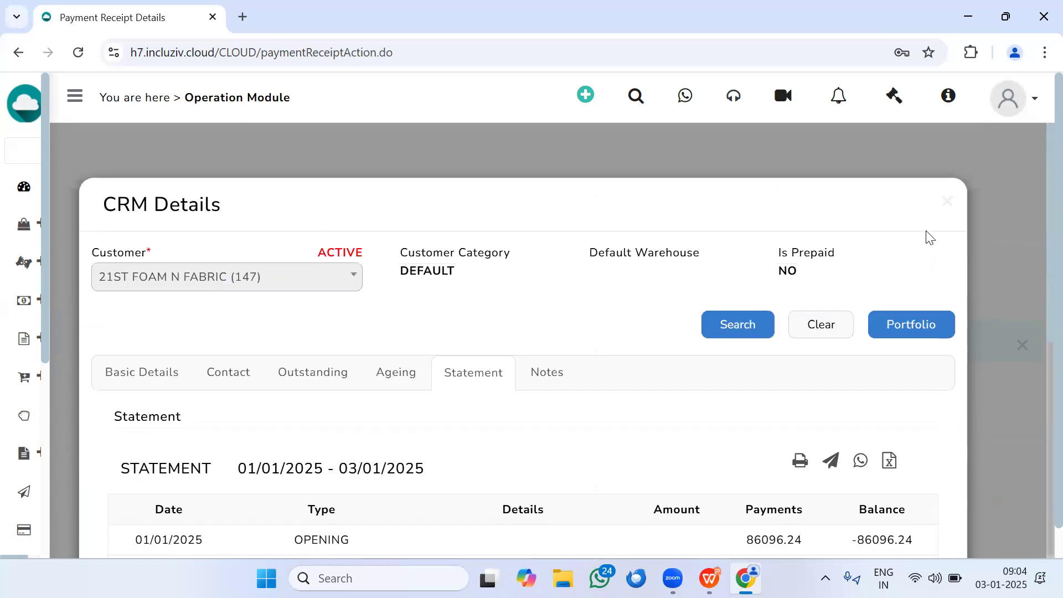
click(943, 205)
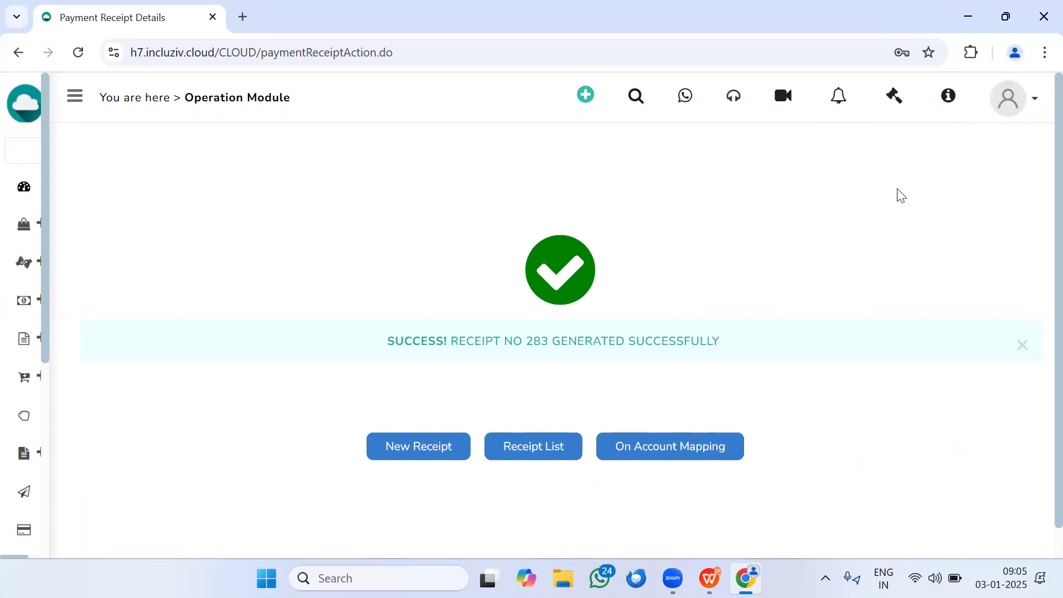
Step: Open a new voucher from the voucher list in Accounts
mouse_move(5, 316)
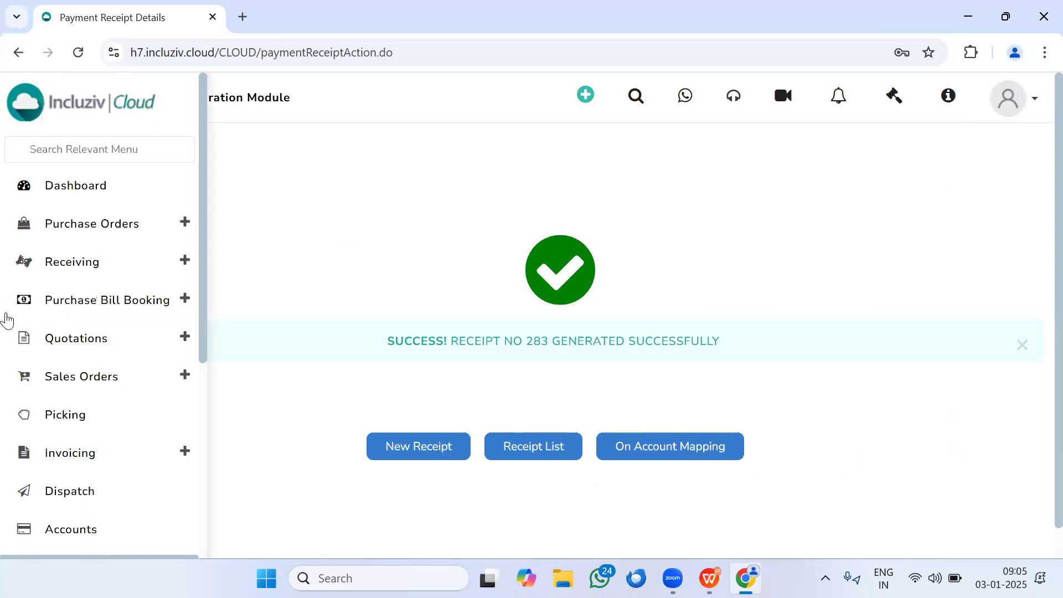
scroll(8, 323, down, 3)
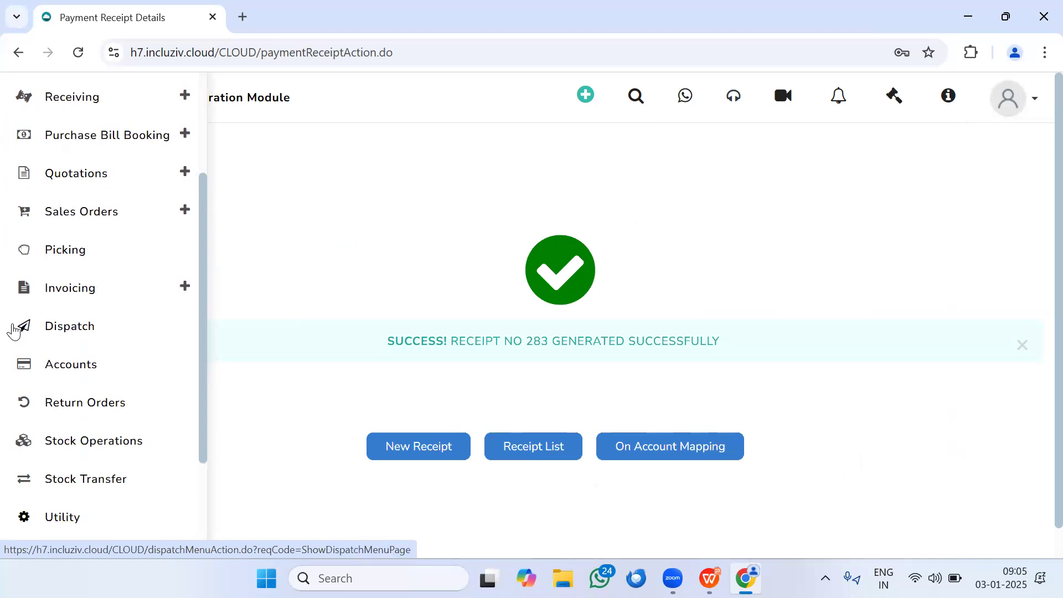
click(74, 374)
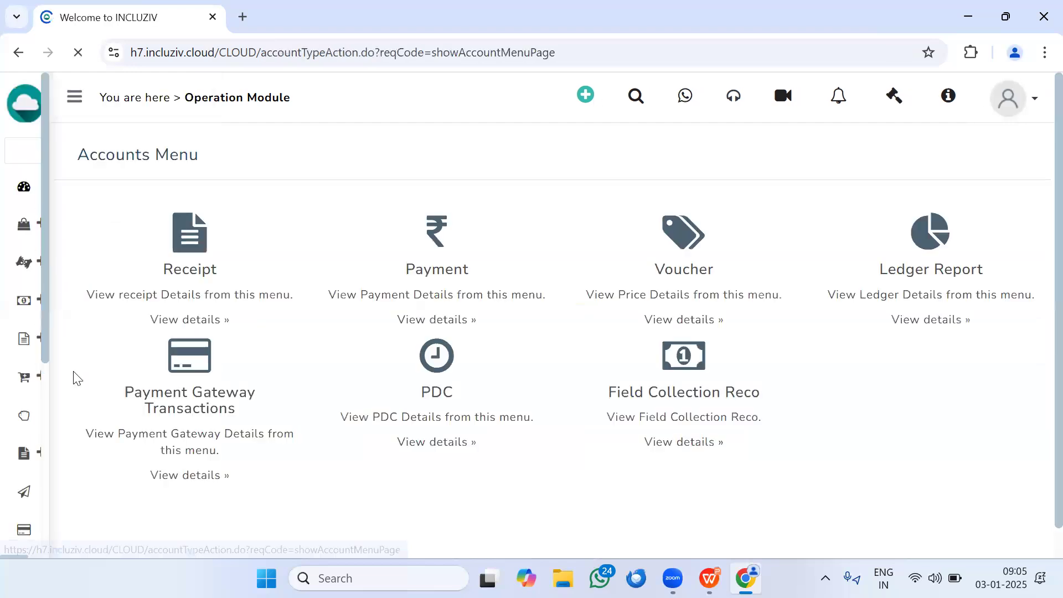
click(678, 275)
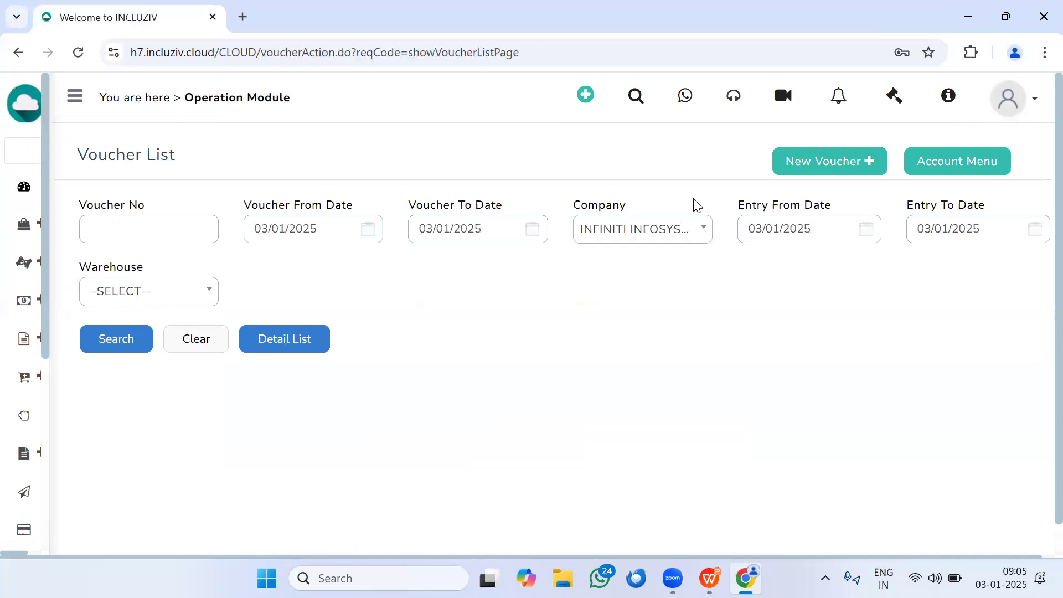
click(869, 161)
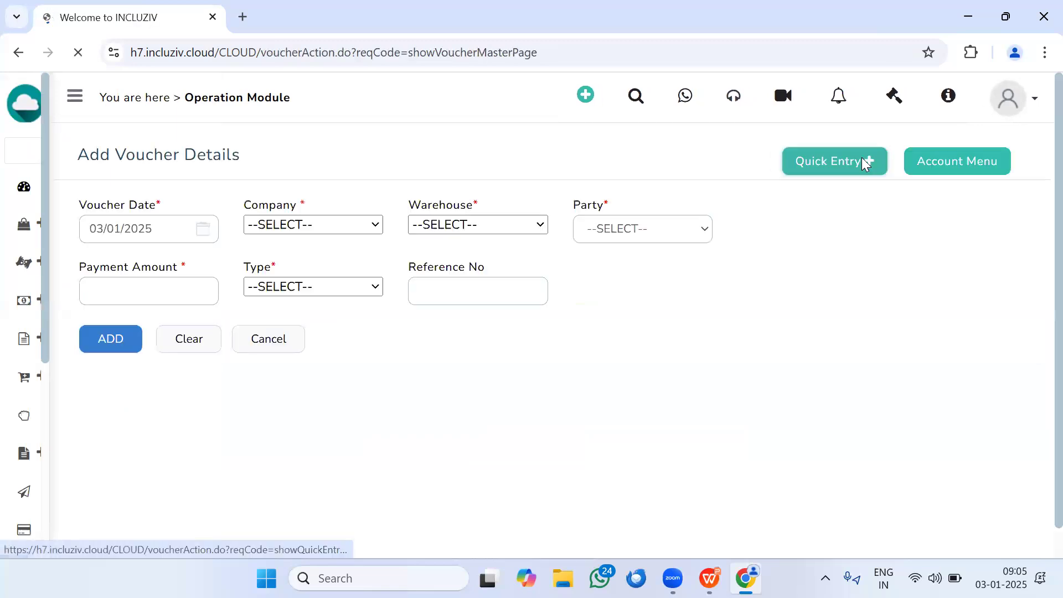
Step: Set the voucher's warehouse to DEFAULT, the party to CUSTOMER and the related account to CLOUD FURNISHING(176)
click(419, 239)
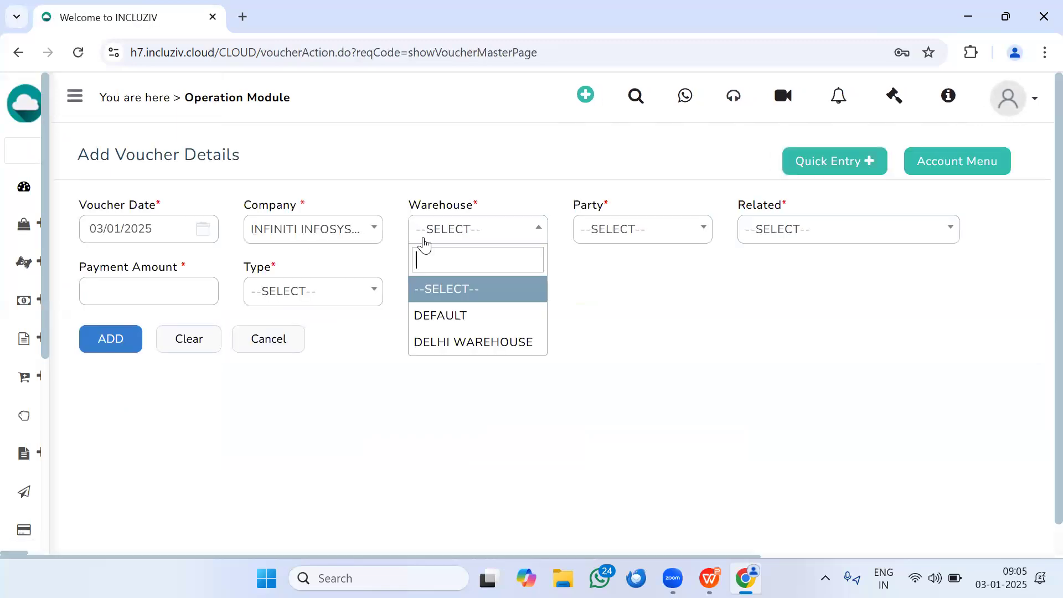
click(446, 316)
click(596, 245)
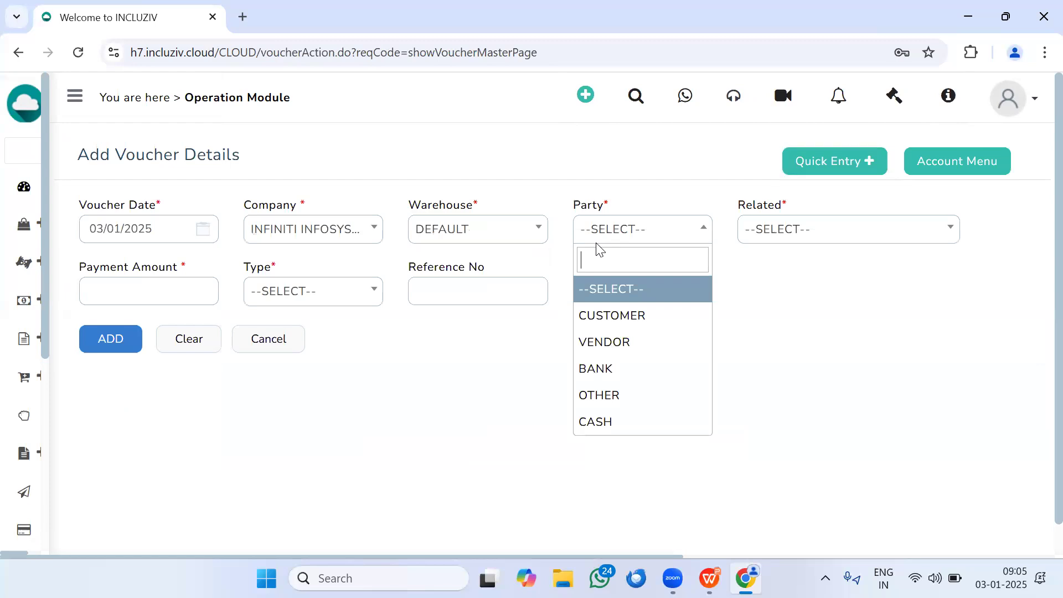
click(618, 315)
click(807, 244)
click(810, 239)
click(812, 237)
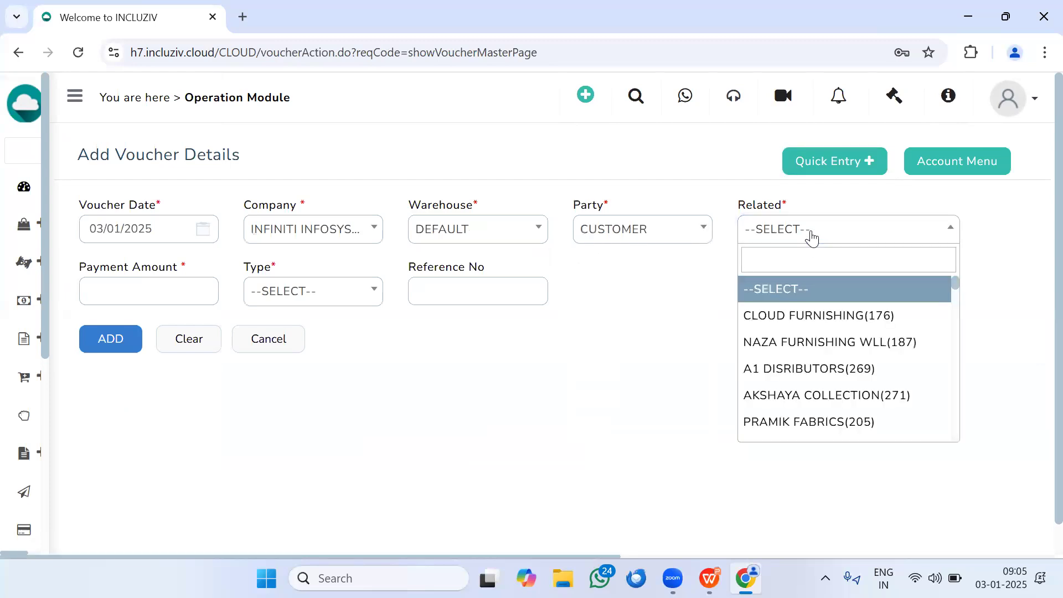
scroll(824, 261, down, 1)
click(829, 288)
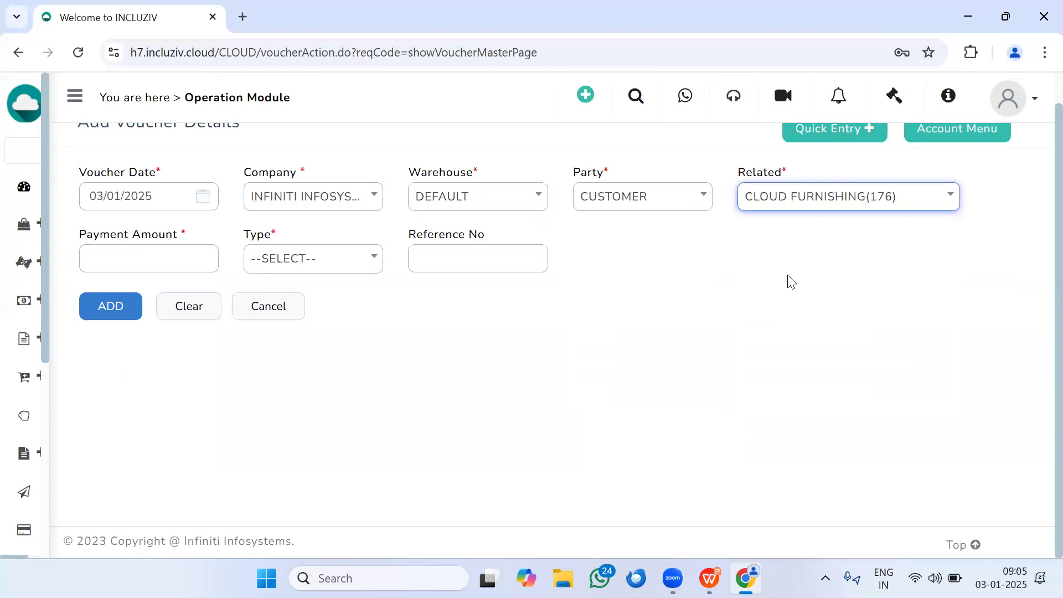
Step: Set the payment amount to 30 with type Credit(CR), and add the line to the voucher
click(153, 261)
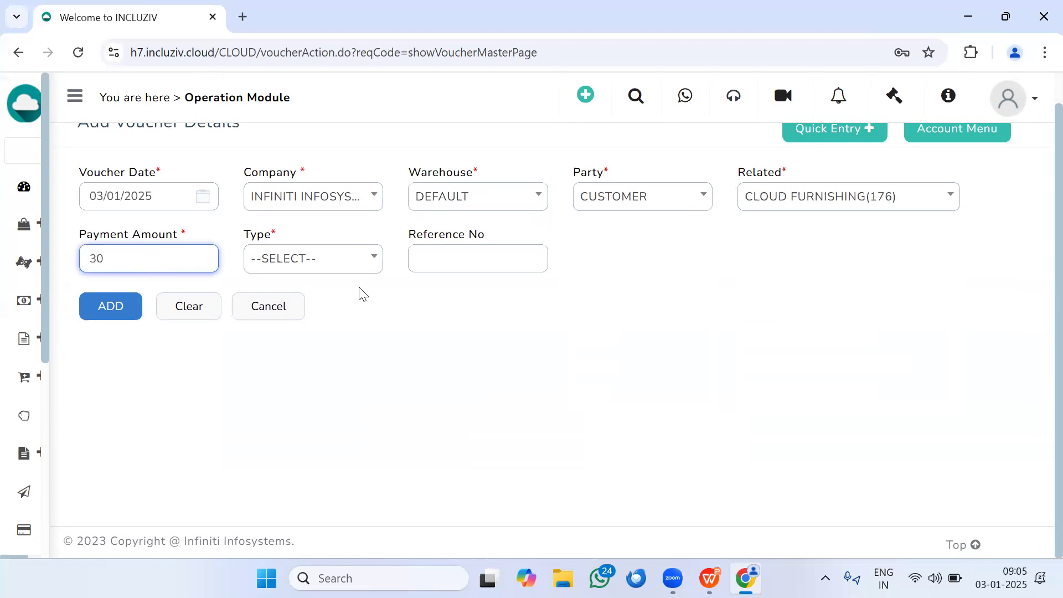
click(339, 263)
click(339, 350)
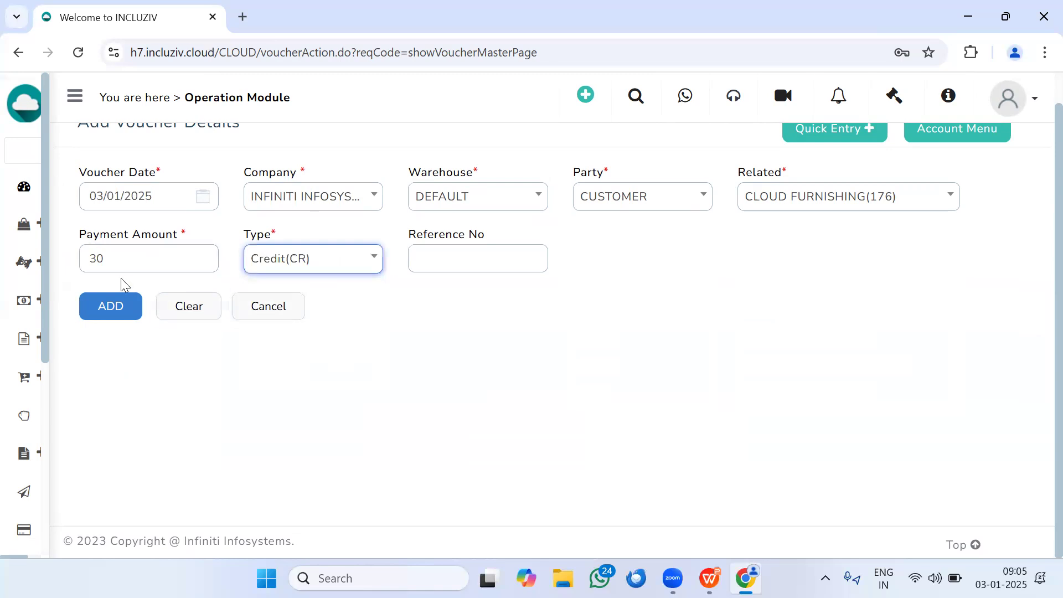
click(112, 306)
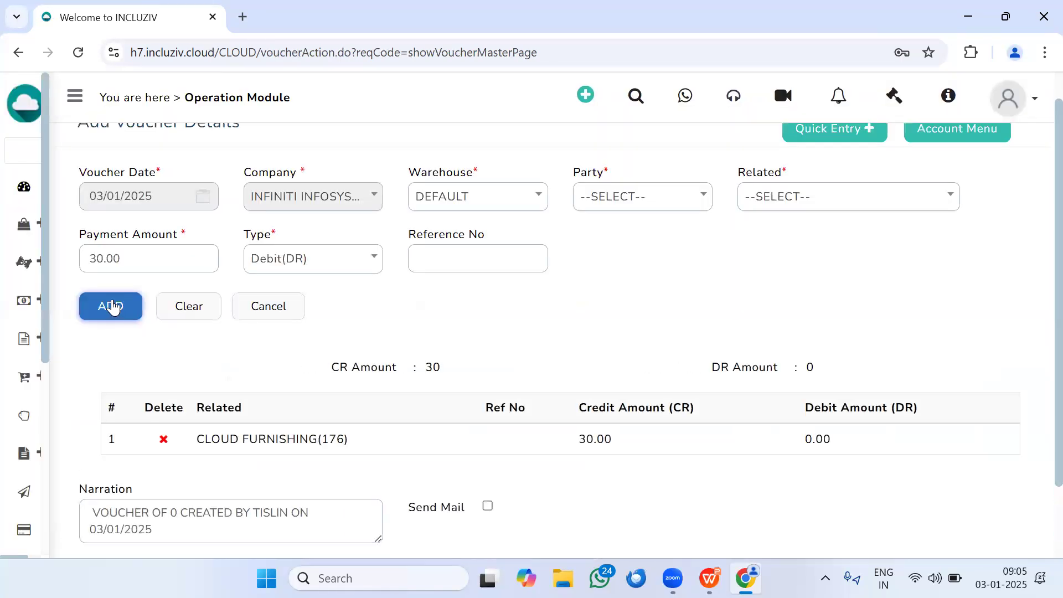
Step: Choose OTHER as the second voucher line's party and check which related accounts are available for it
click(623, 204)
click(652, 368)
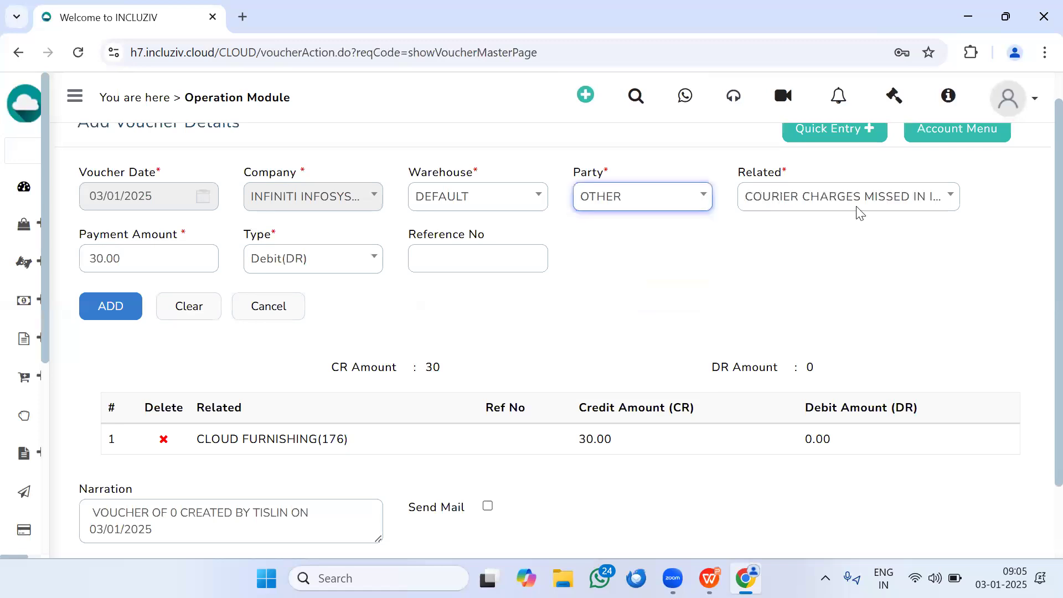
click(811, 210)
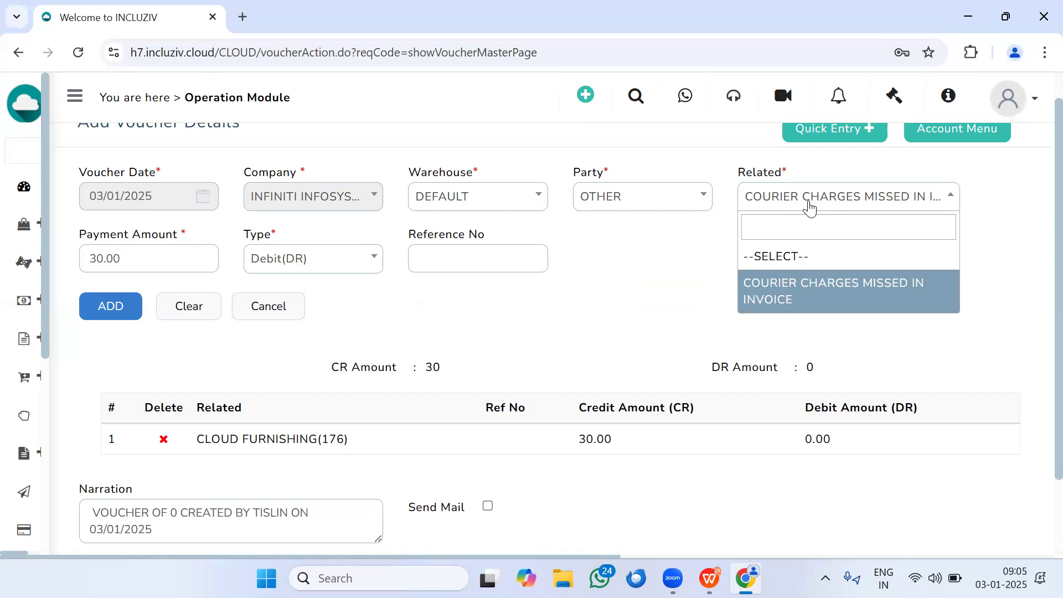
click(809, 207)
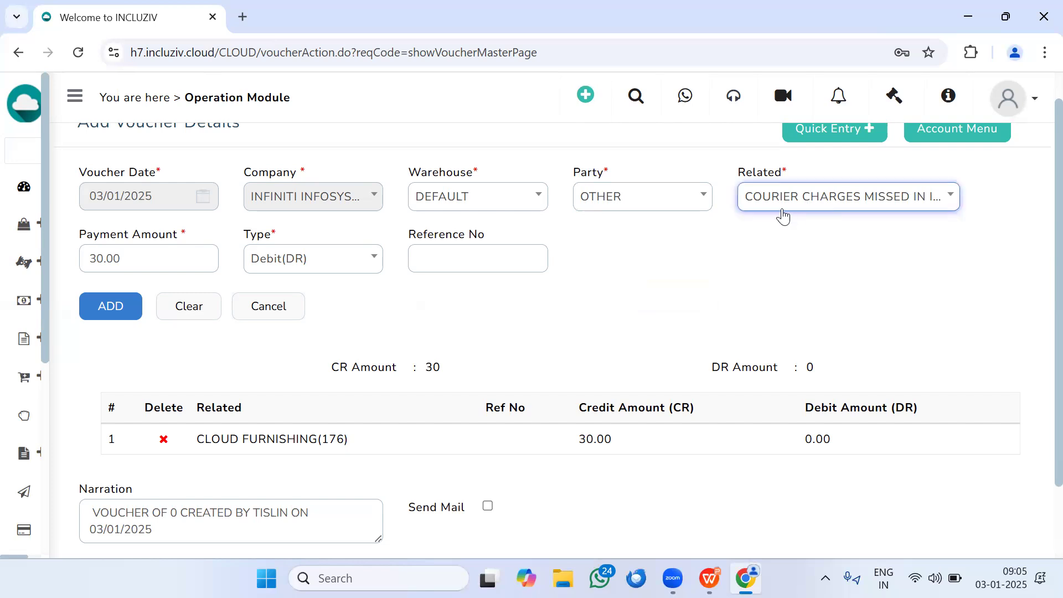
Step: Open Masters in a new browser tab and start adding a new account from the Finance GL Accounts list
mouse_move(9, 379)
scroll(83, 387, down, 5)
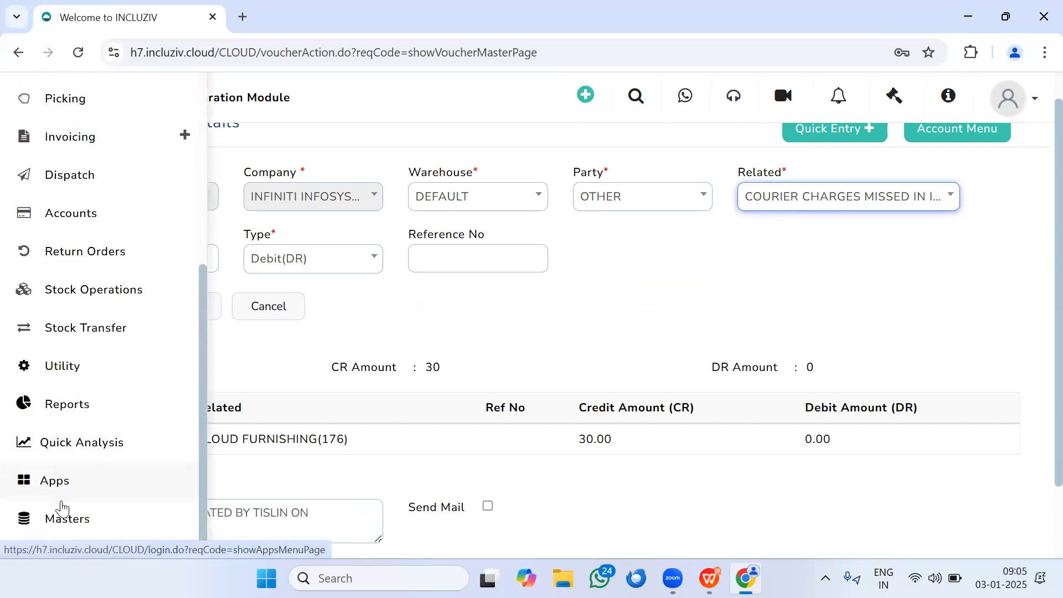
right_click(58, 519)
click(109, 331)
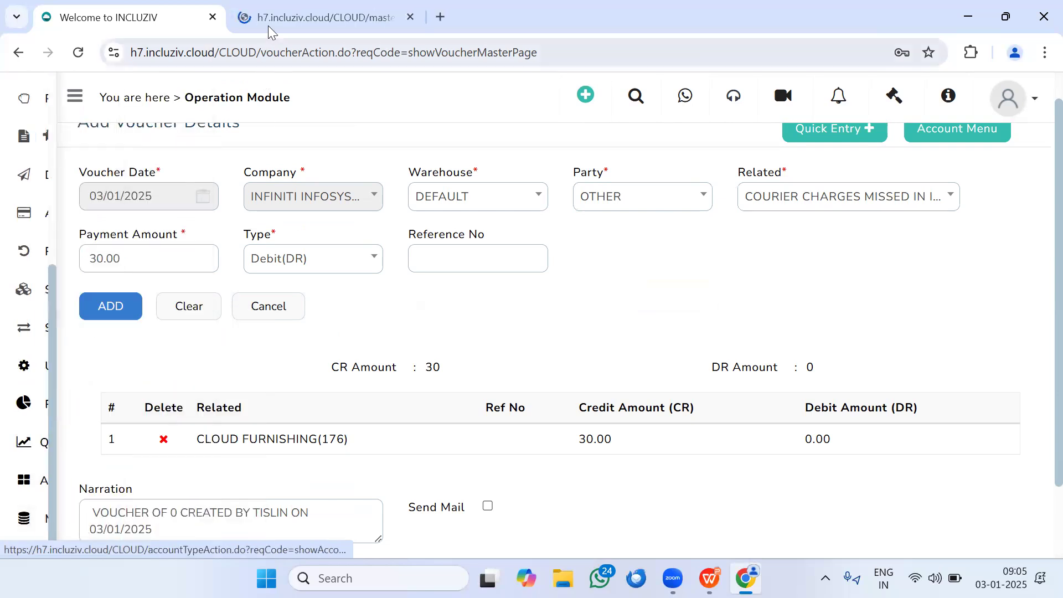
click(267, 26)
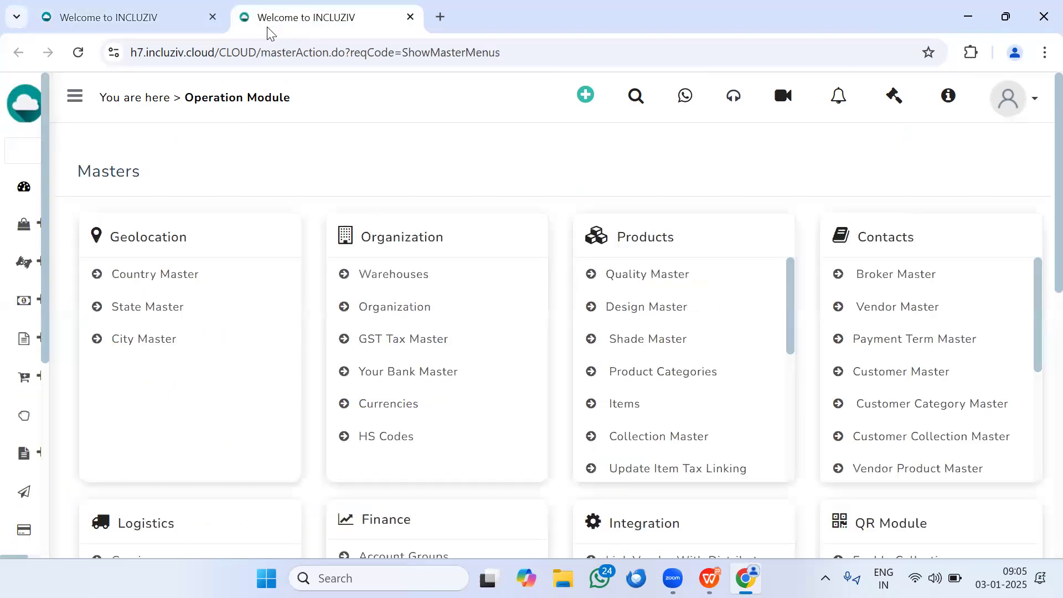
scroll(533, 441, down, 8)
scroll(429, 352, up, 6)
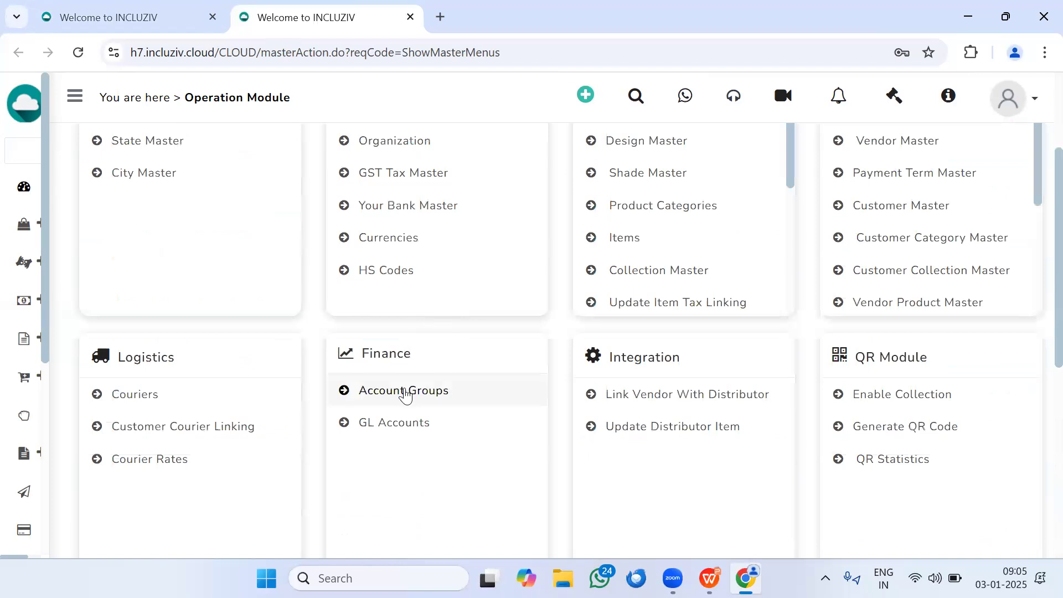
click(398, 435)
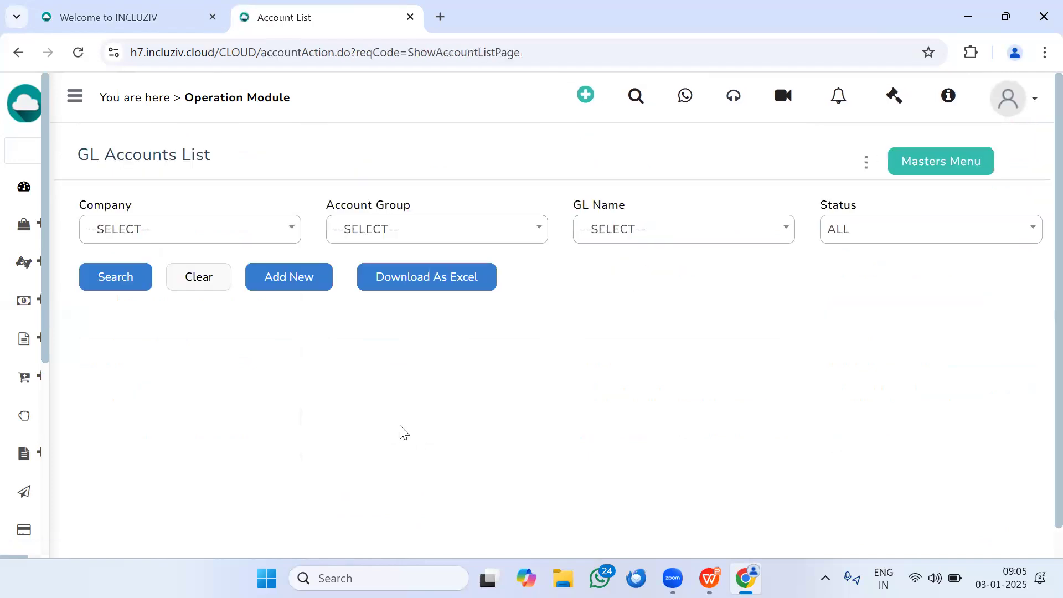
click(265, 287)
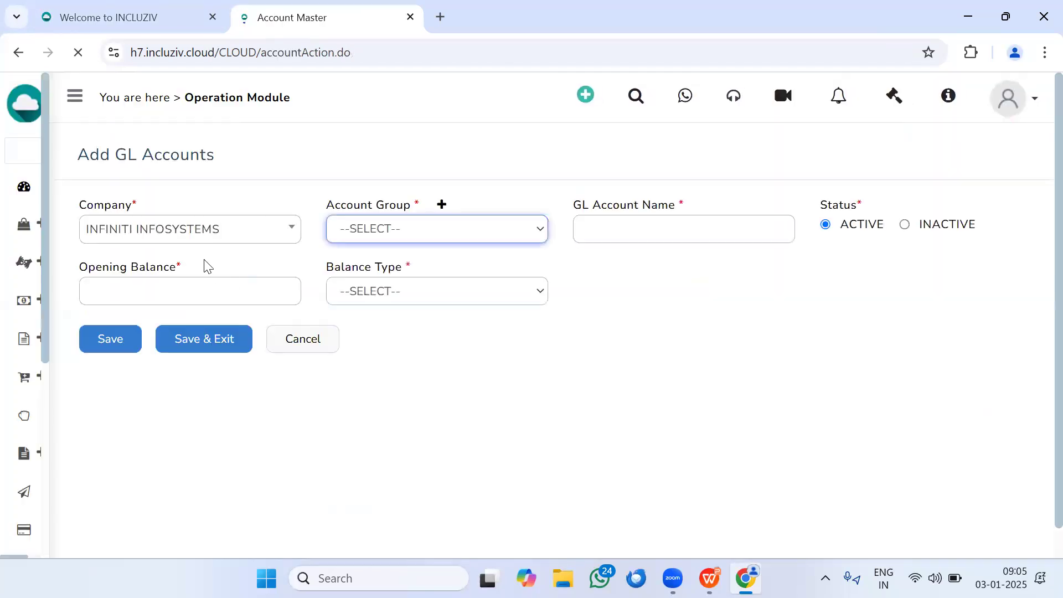
Step: Assign the new GL account to the INDIRECT EXPENSES group and name it DISCOUNTS TO CUSTOMER
click(413, 229)
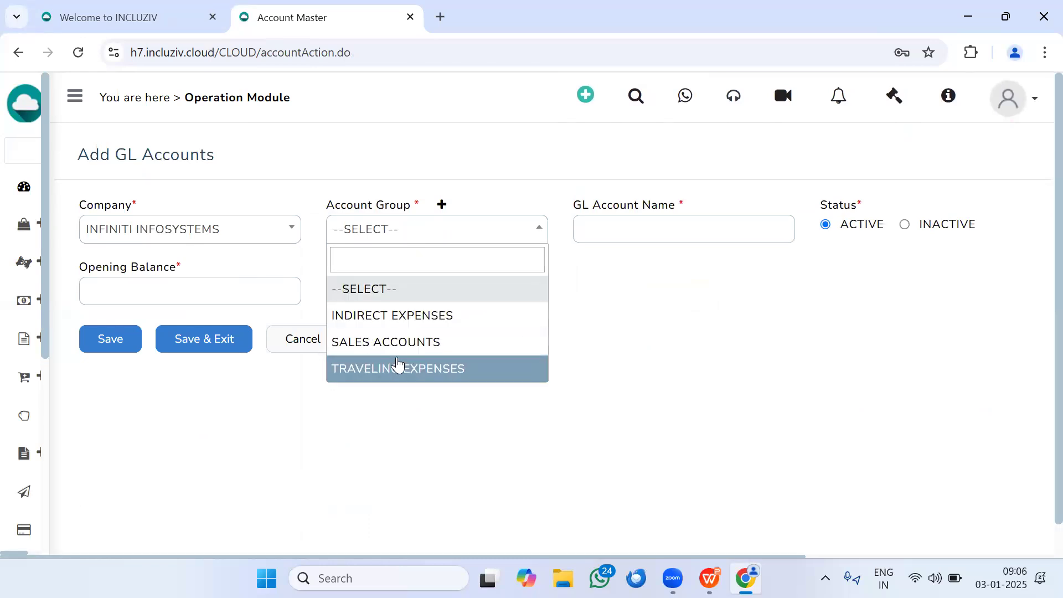
click(400, 316)
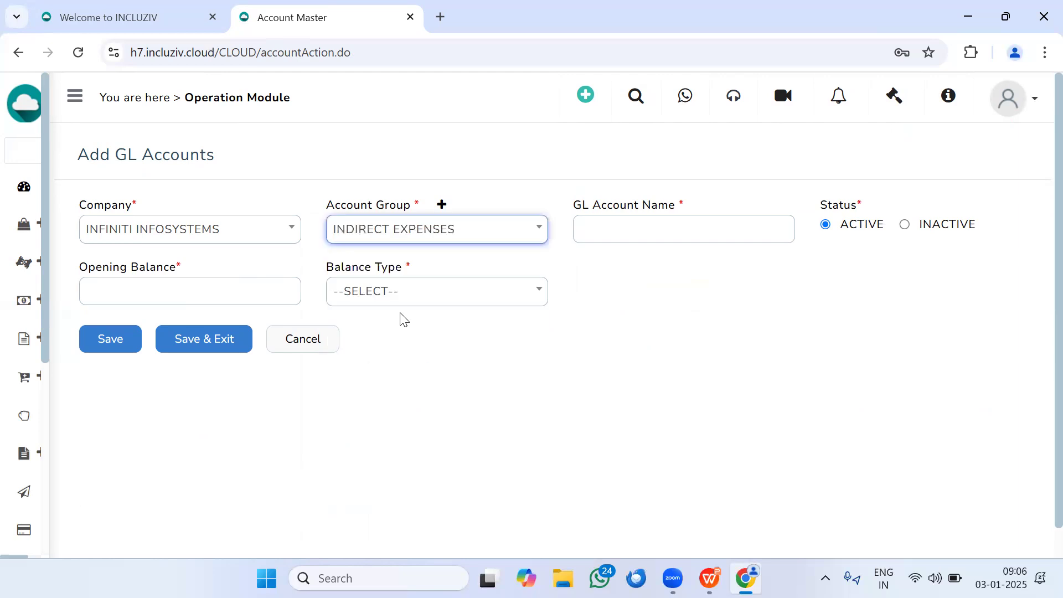
click(605, 236)
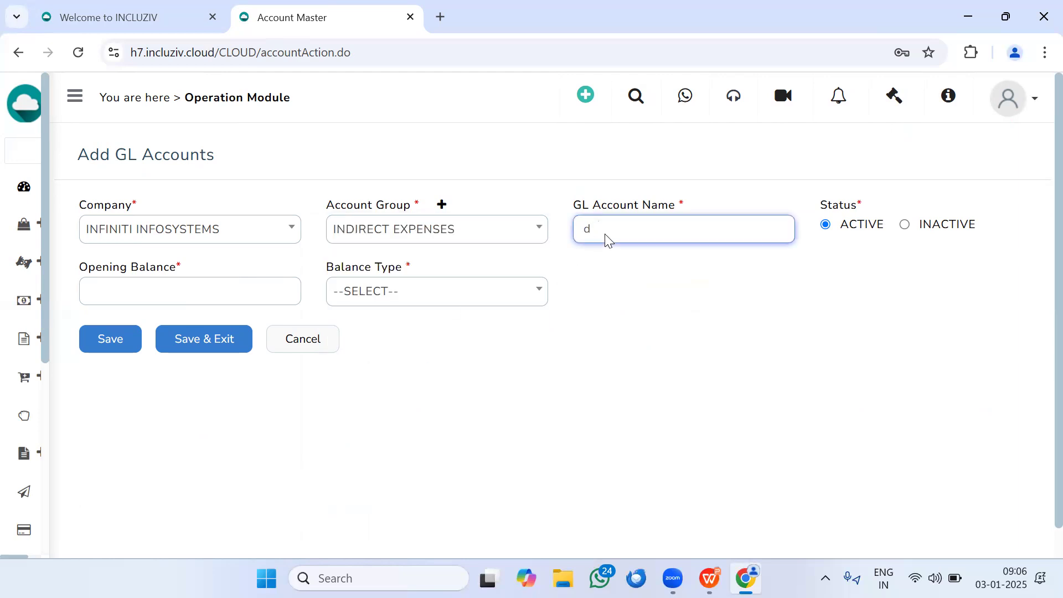
key(Caps_Lock)
text(SMALL DISCOUNTS TO CUSTOMER)
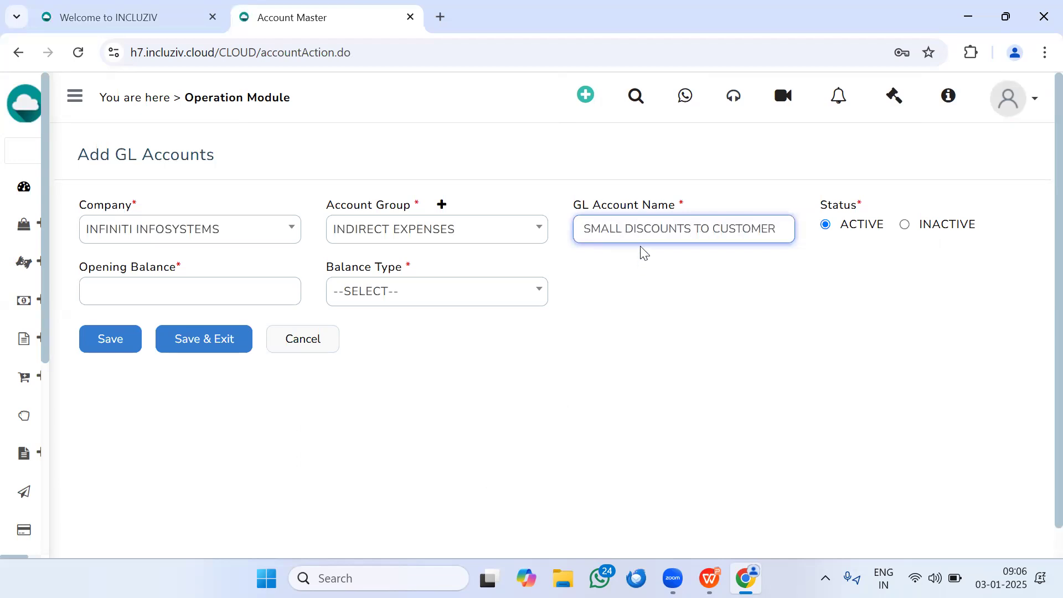
drag(622, 233, 552, 228)
key(BackSpace)
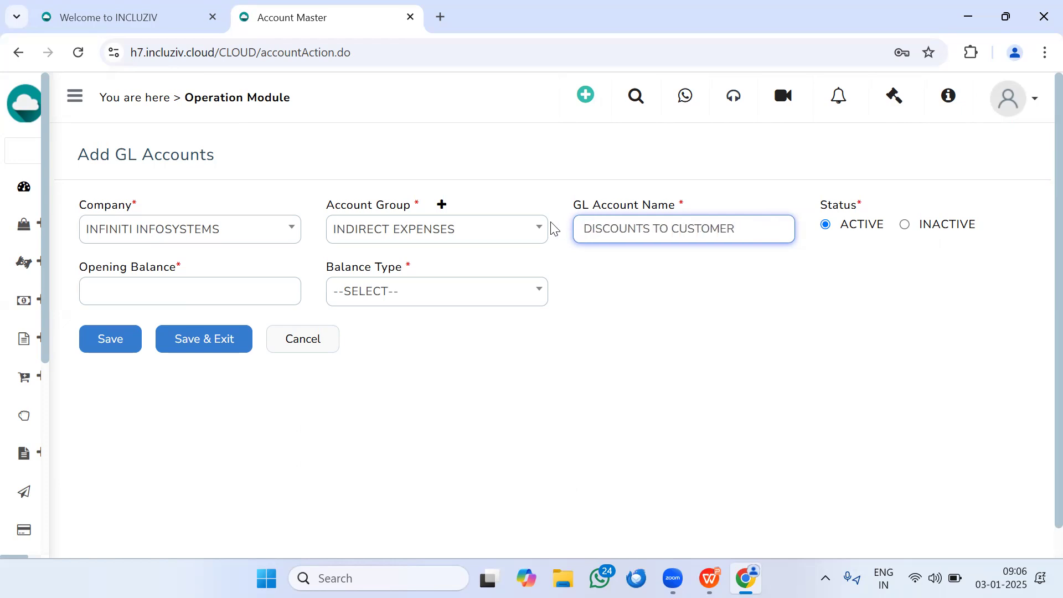
Step: Give the GL account an opening balance of 0 with balance type CR, and save it
click(212, 285)
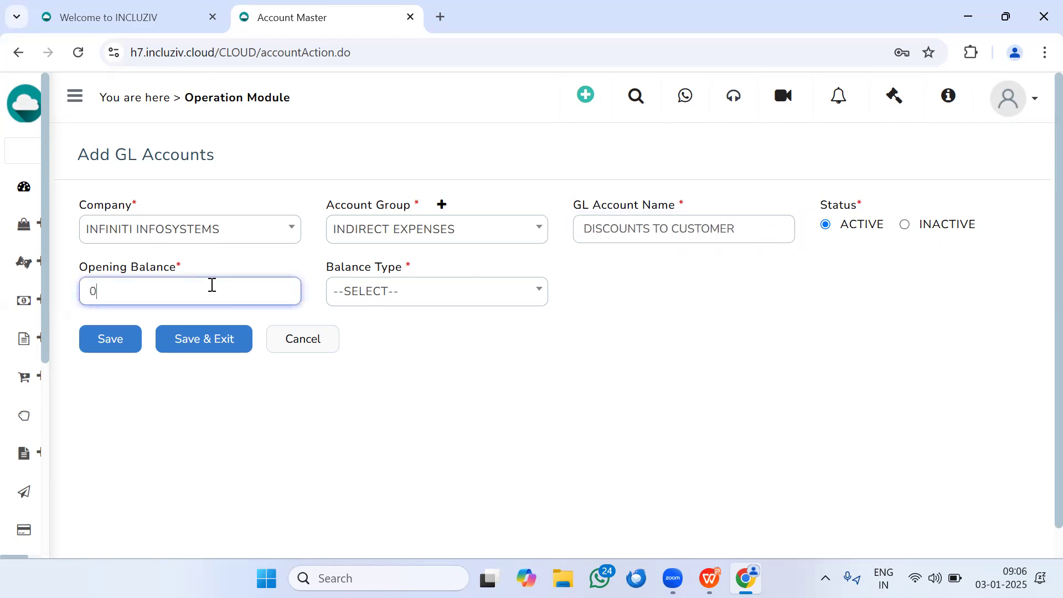
click(376, 294)
click(372, 374)
click(107, 342)
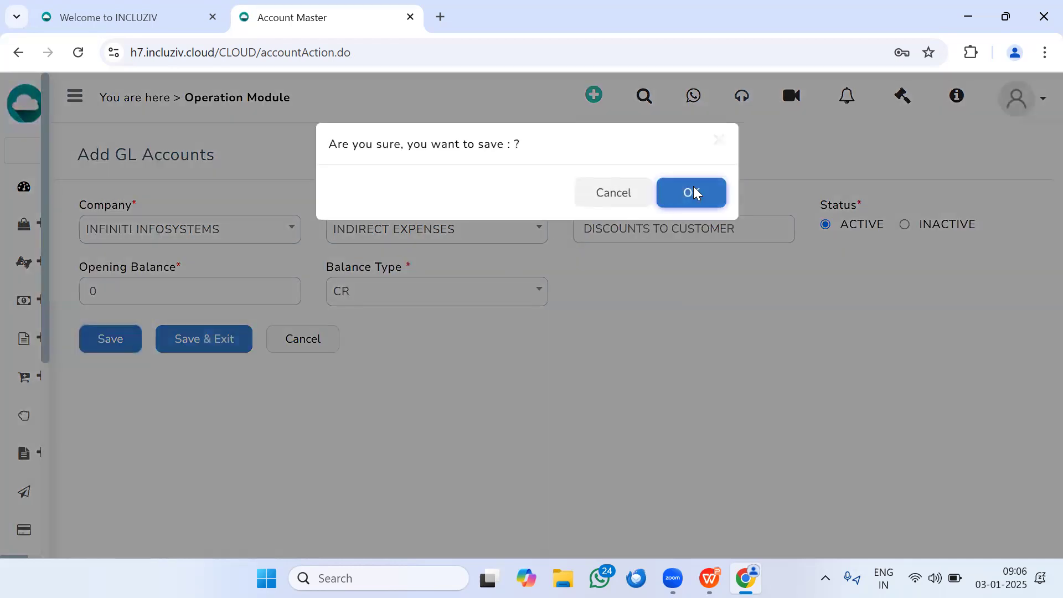
click(693, 188)
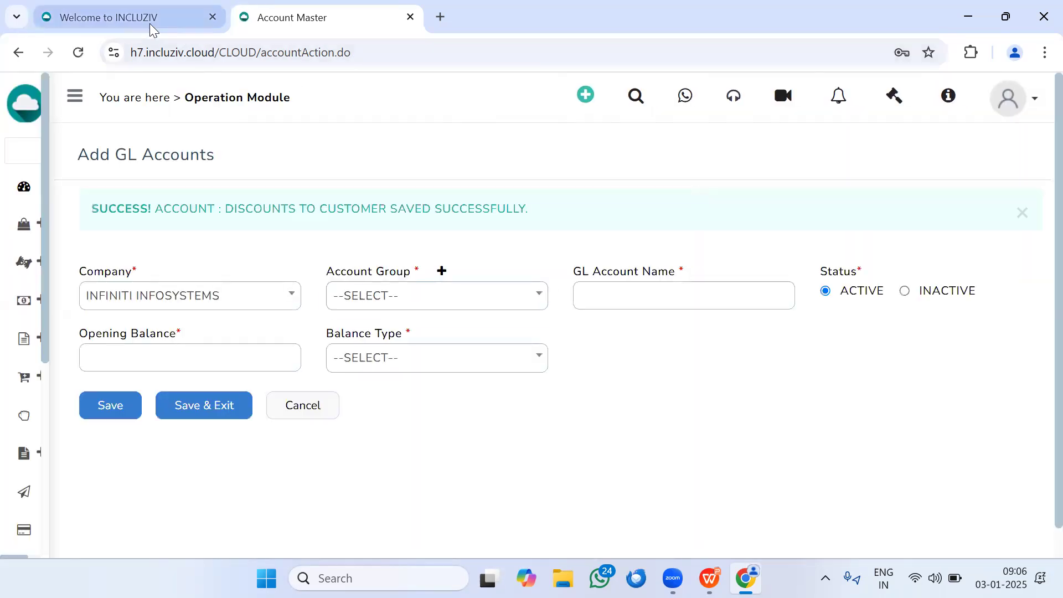
Step: Return to the voucher and choose party OTHER with DISCOUNTS TO CUSTOMER as the related account
click(150, 24)
click(624, 206)
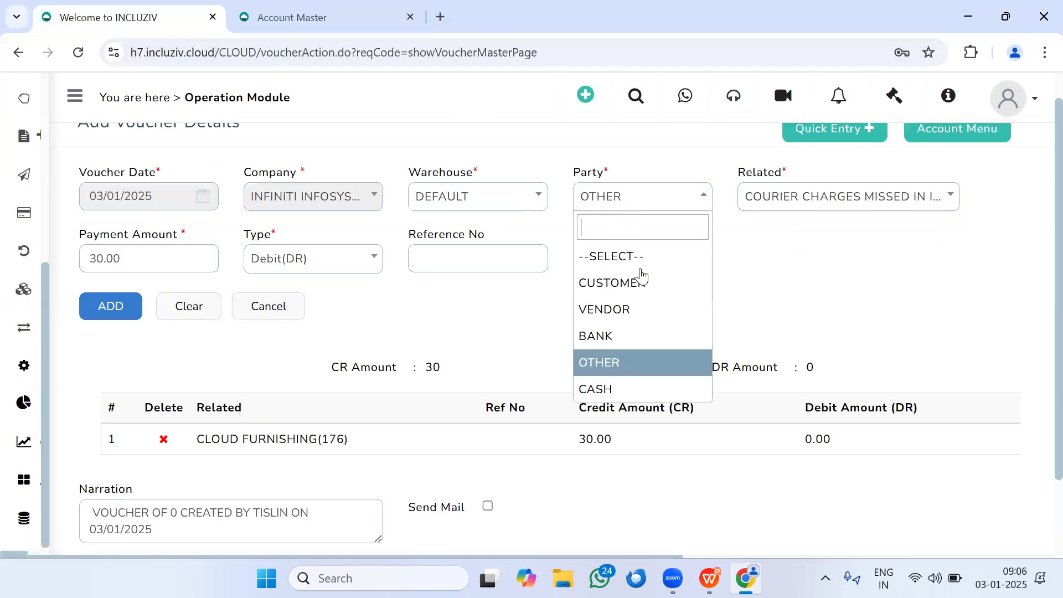
click(639, 285)
click(623, 201)
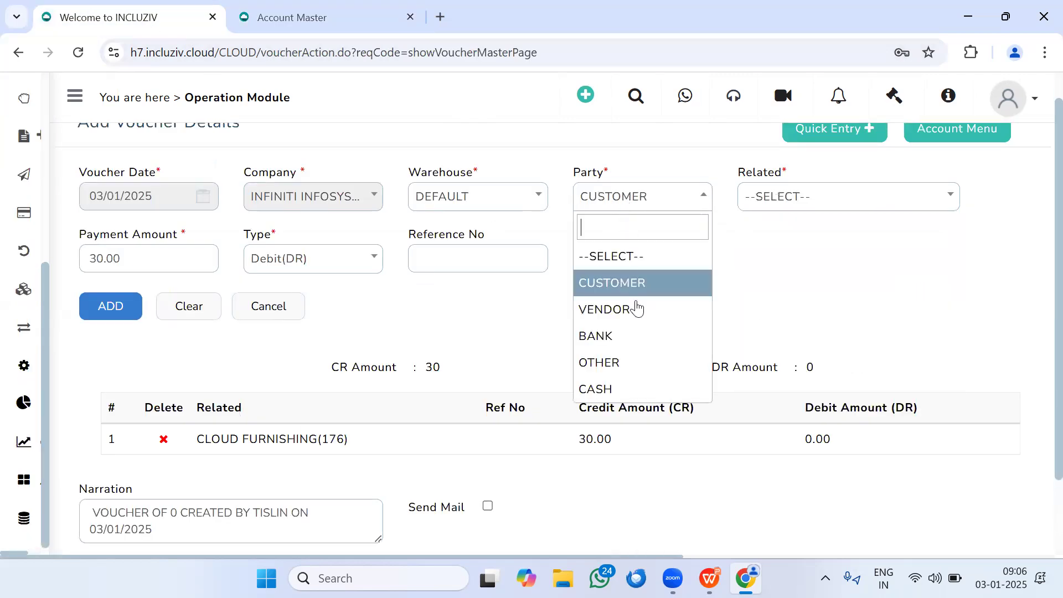
click(606, 370)
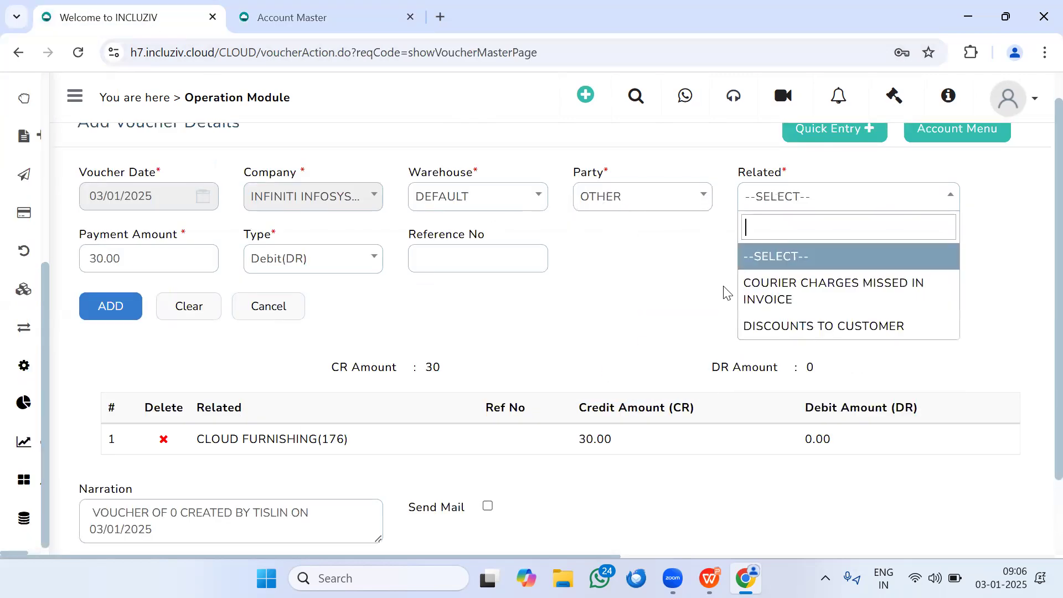
click(823, 334)
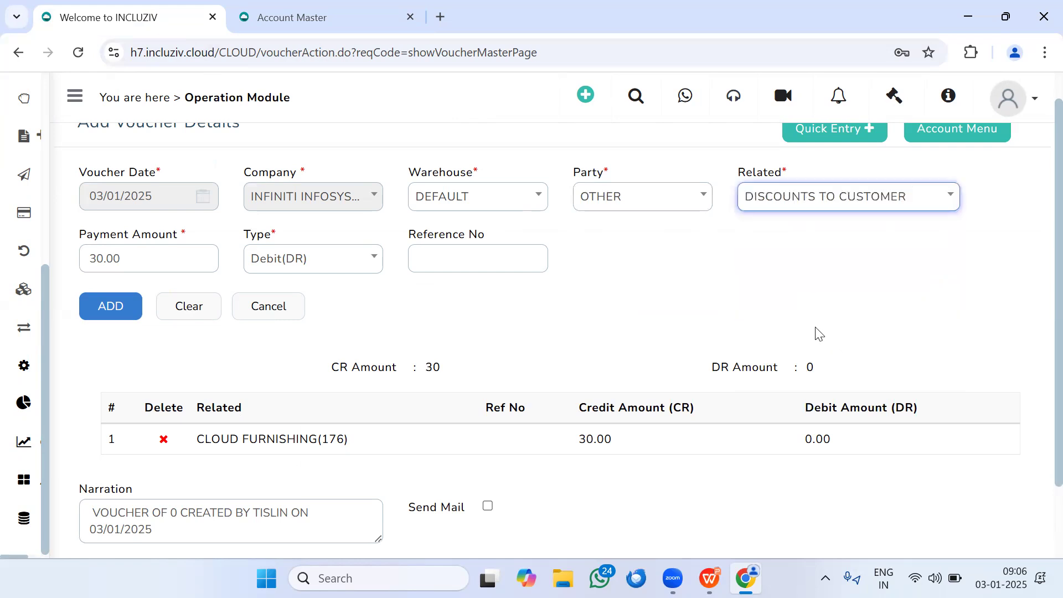
Step: Add the 30.00 debit line for DISCOUNTS TO CUSTOMER and save the voucher
click(119, 308)
click(115, 494)
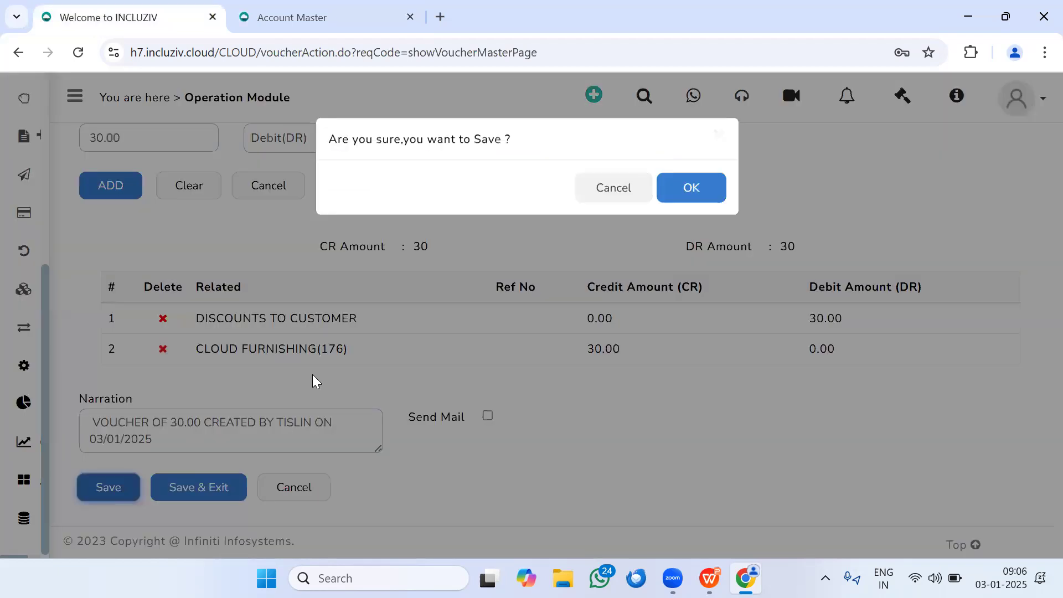
click(718, 191)
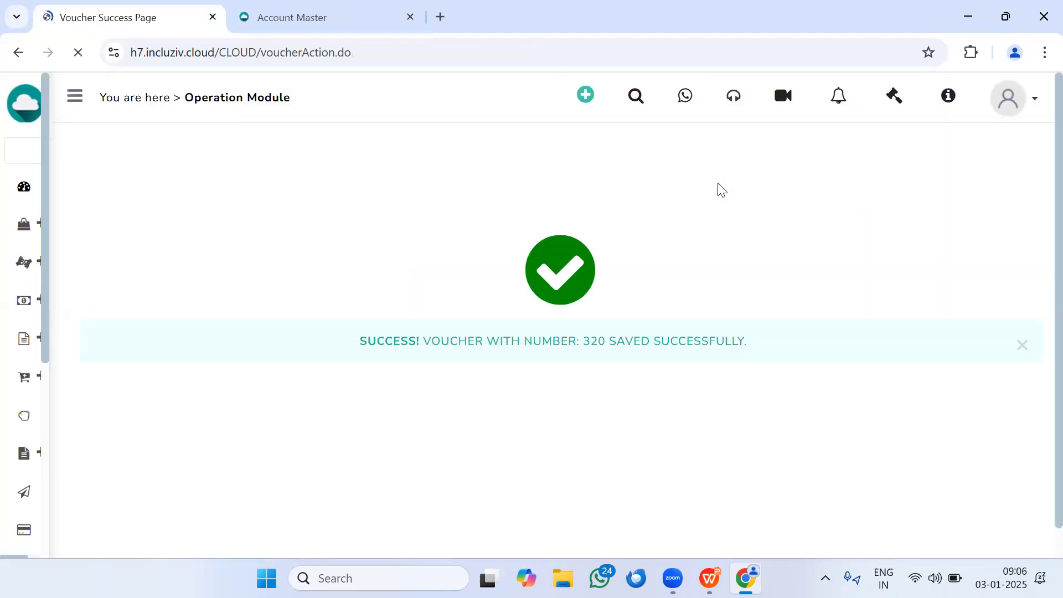
Step: Open the Ledger Report from the Accounts section
mouse_move(12, 350)
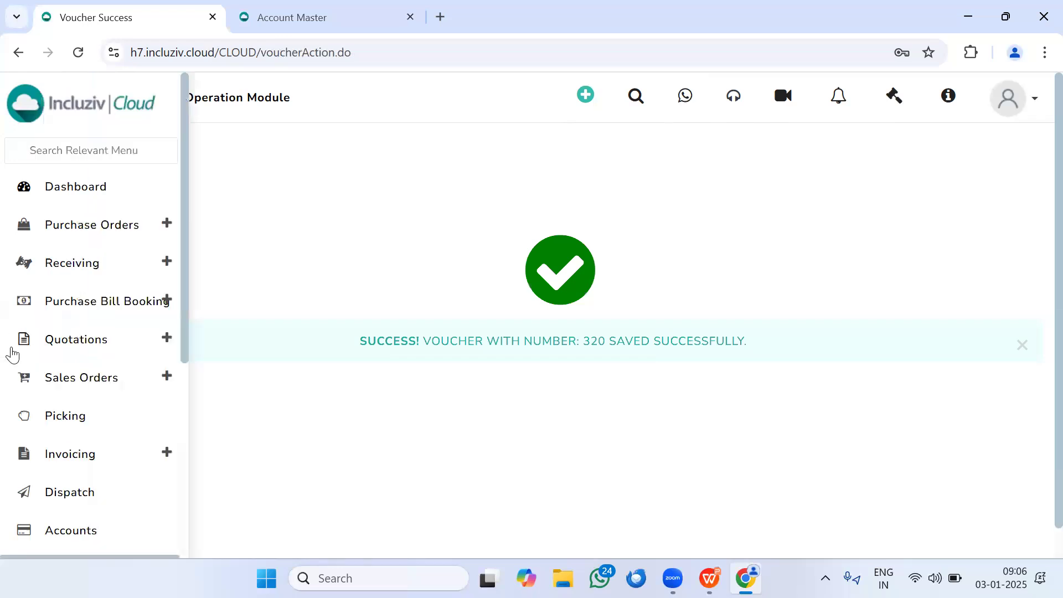
scroll(33, 376, down, 4)
click(83, 298)
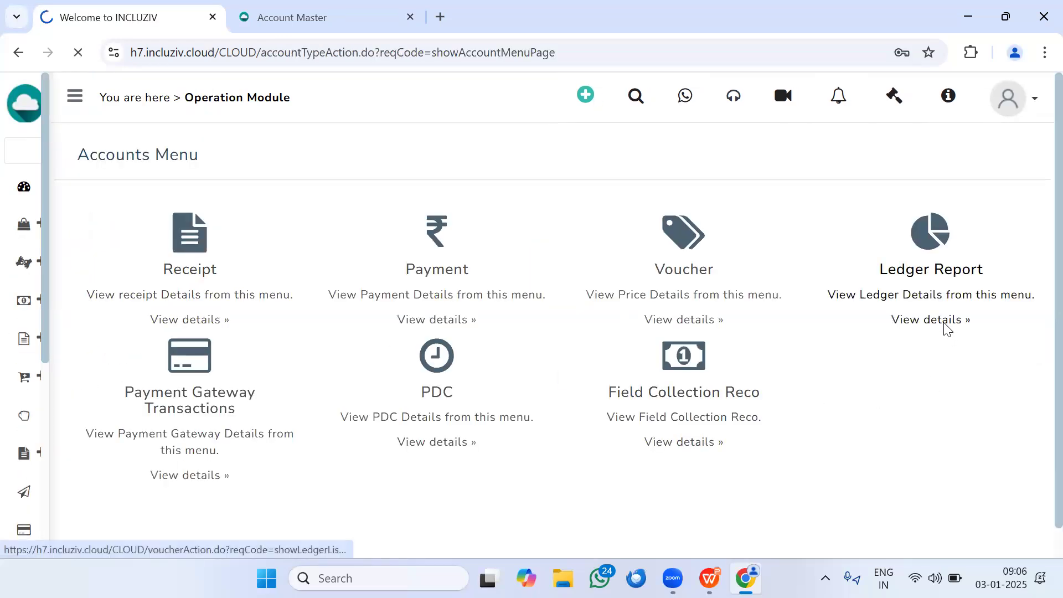
click(946, 327)
Step: Search the ledger for party OTHER and related account DISCOUNTS TO CUSTOMER, with the From Date set to 29 December 2024
click(446, 236)
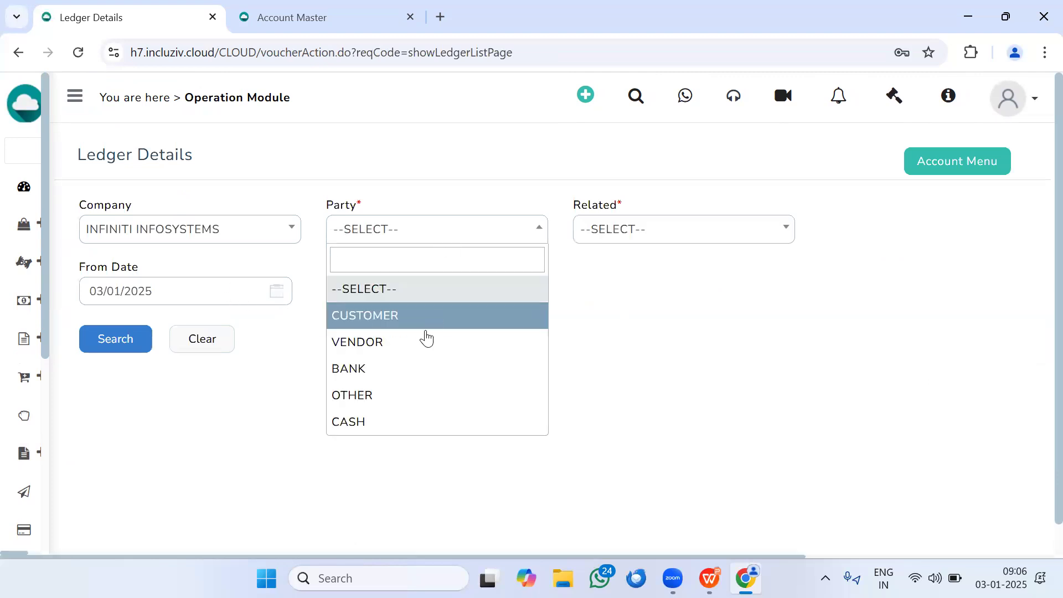
click(408, 396)
click(726, 227)
click(726, 232)
click(725, 231)
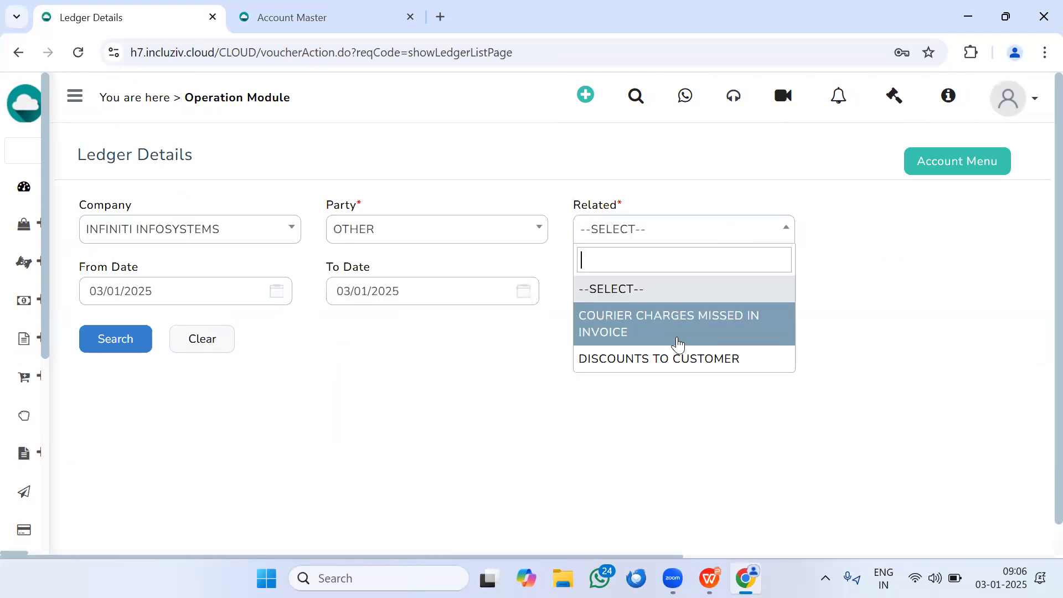
click(636, 357)
click(183, 294)
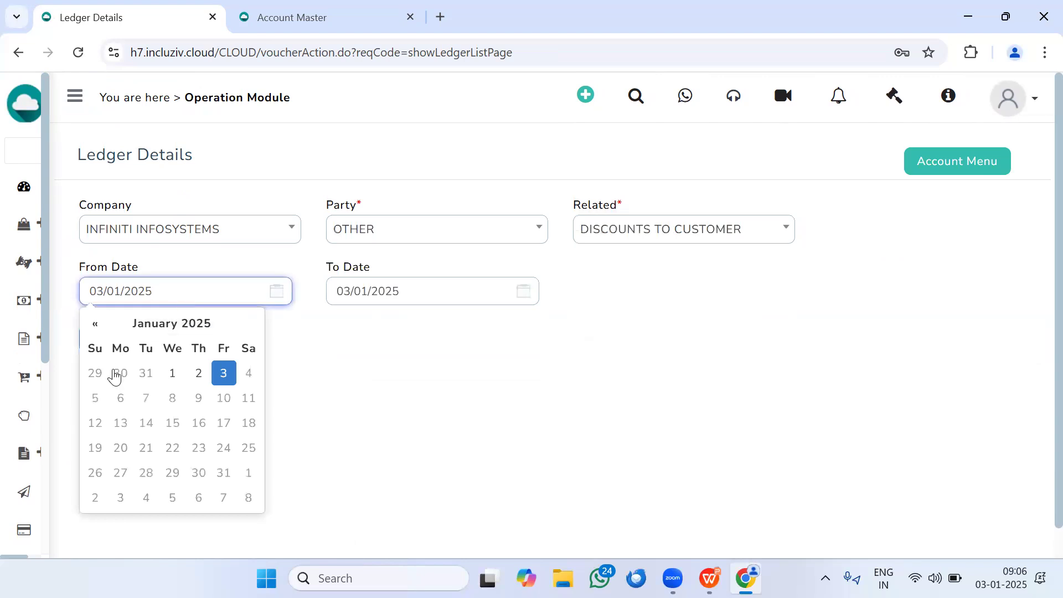
click(95, 373)
click(116, 339)
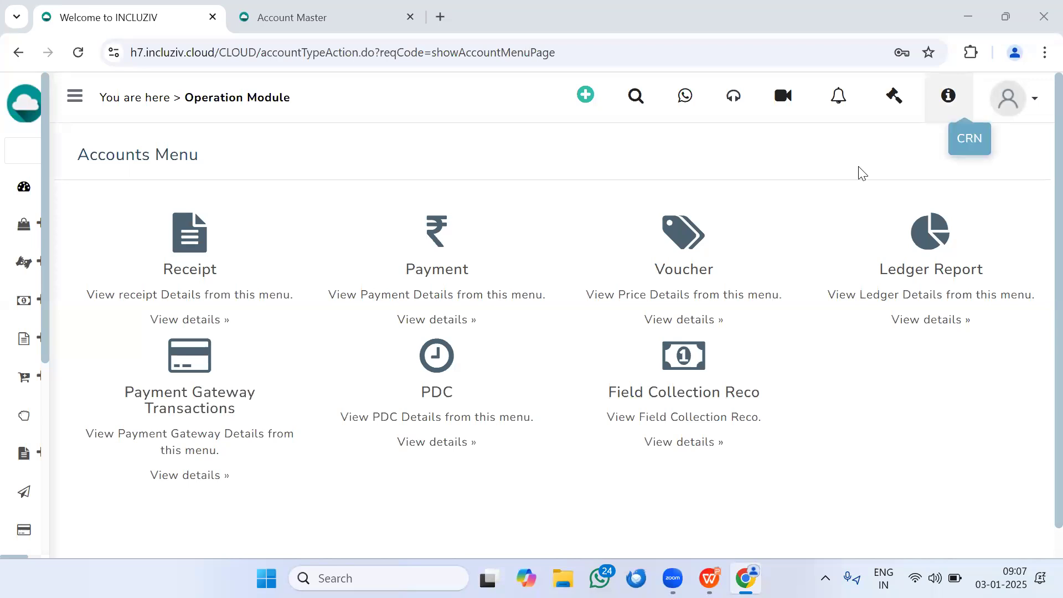
Step: Open On Account Mapping from the Receipt List in the Accounts section
mouse_move(67, 392)
scroll(66, 392, down, 5)
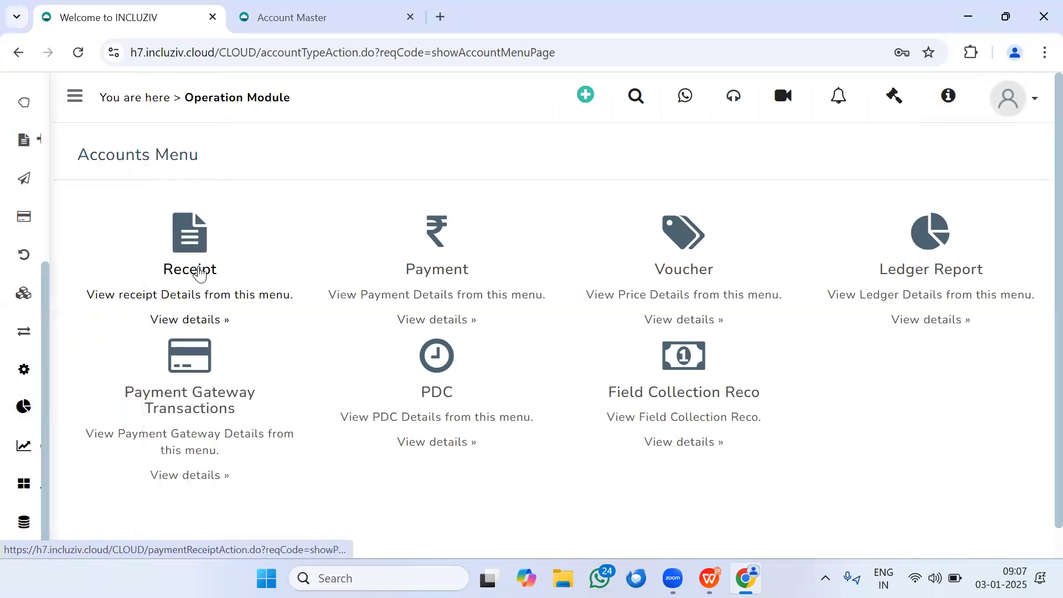
click(200, 272)
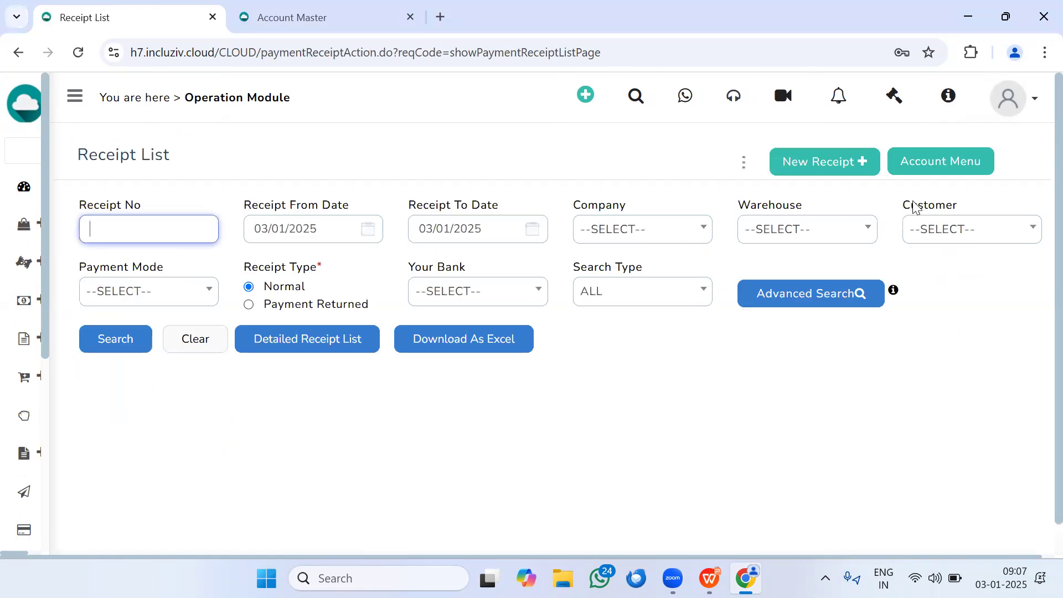
click(744, 167)
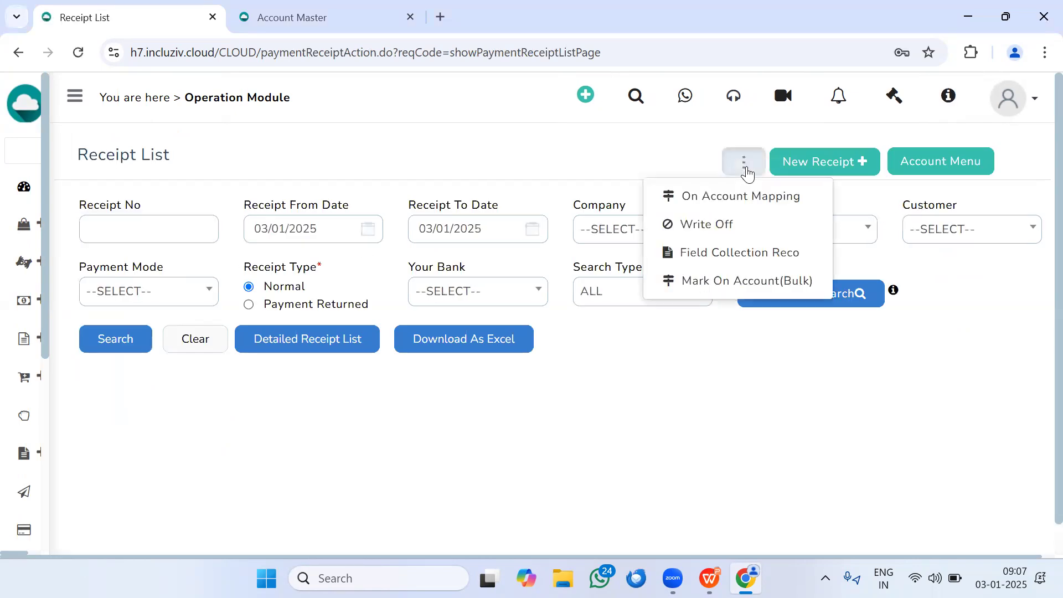
click(751, 209)
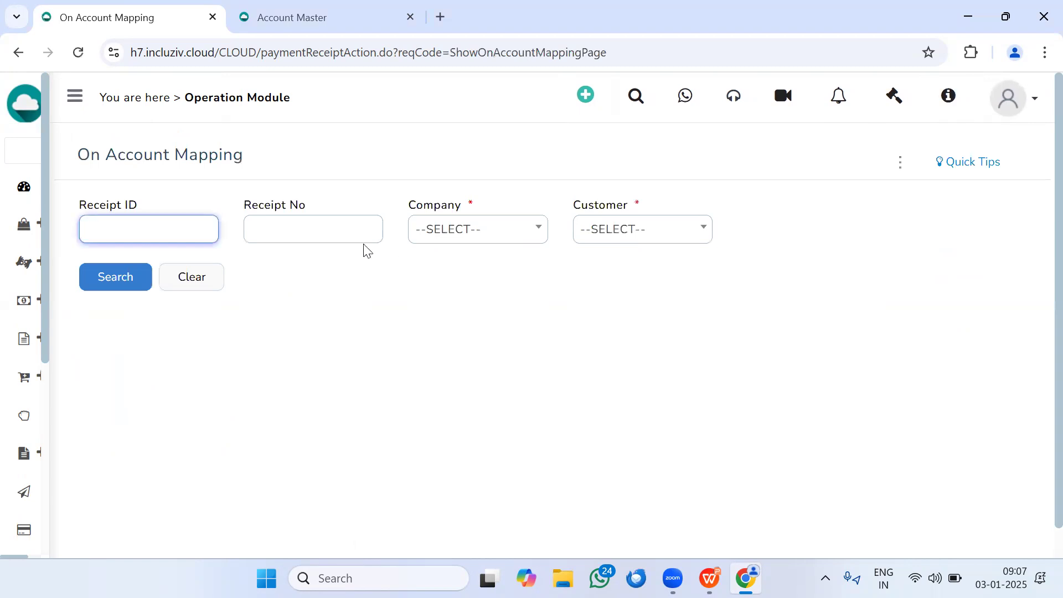
Step: Search On Account Mapping for company INFINITI INFOSYSTEMS and customer PRAMIK FABRICS
click(435, 238)
click(463, 344)
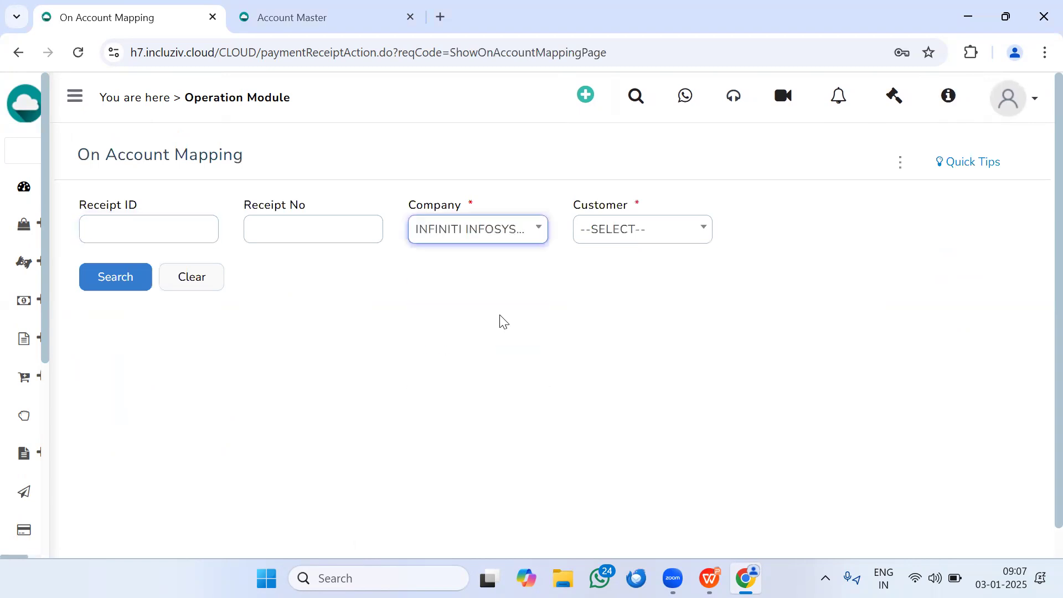
click(695, 237)
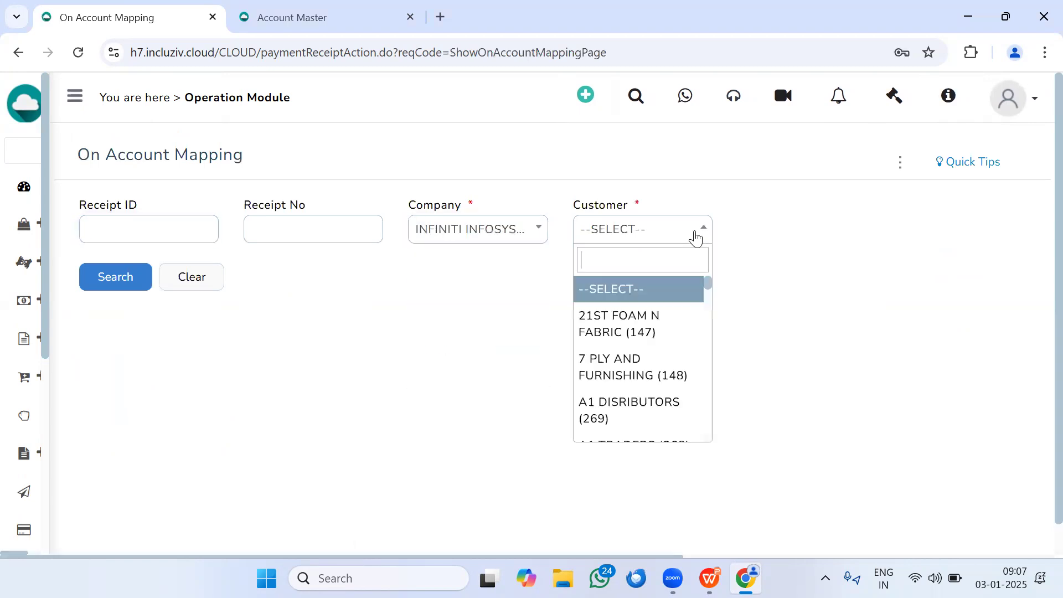
text(PRA)
click(671, 320)
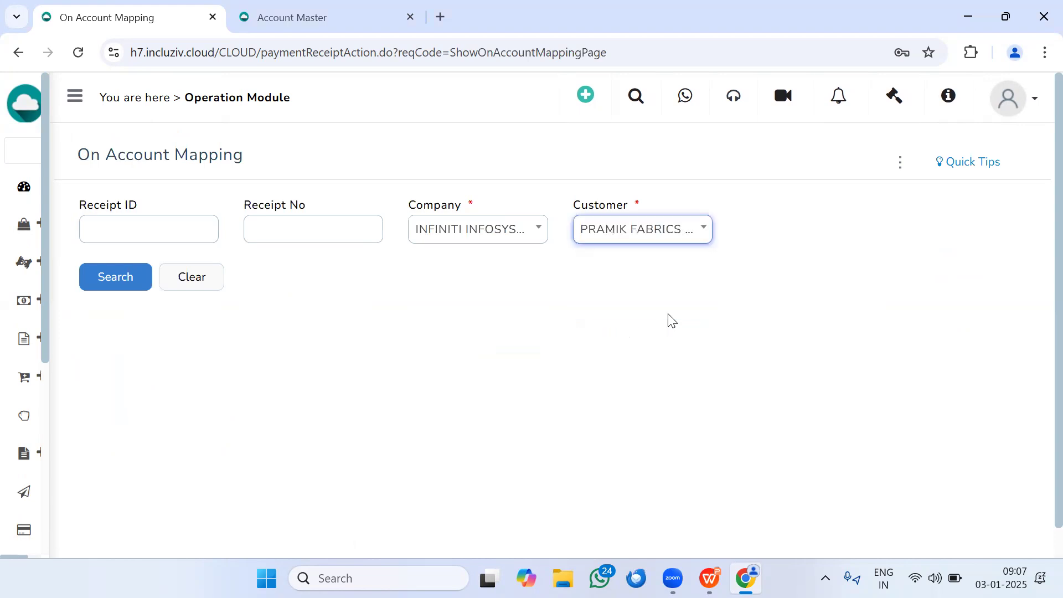
click(115, 277)
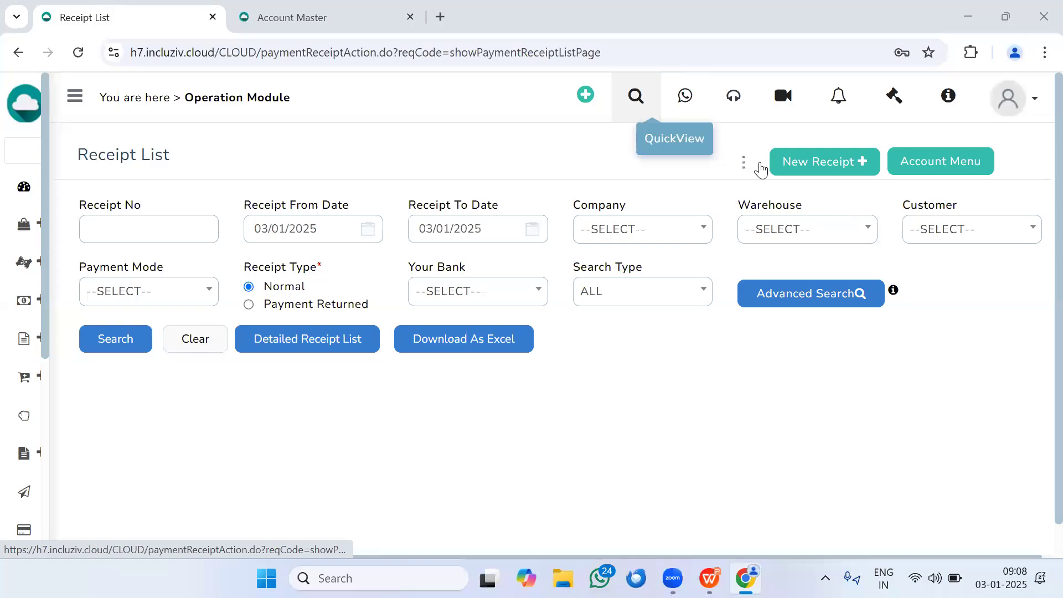
Step: Reopen On Account Mapping from the Receipt List and search the receipts of INFINITI INFOSYSTEMS for customer CLOUD FURNISHING
click(743, 162)
click(744, 195)
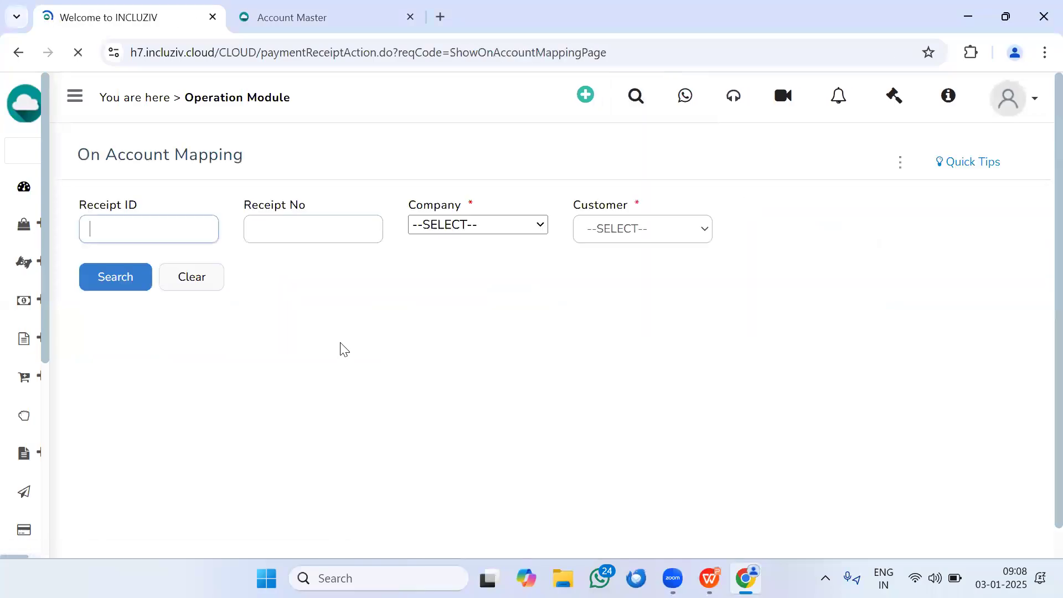
click(492, 235)
click(539, 309)
click(701, 239)
text(CLPO)
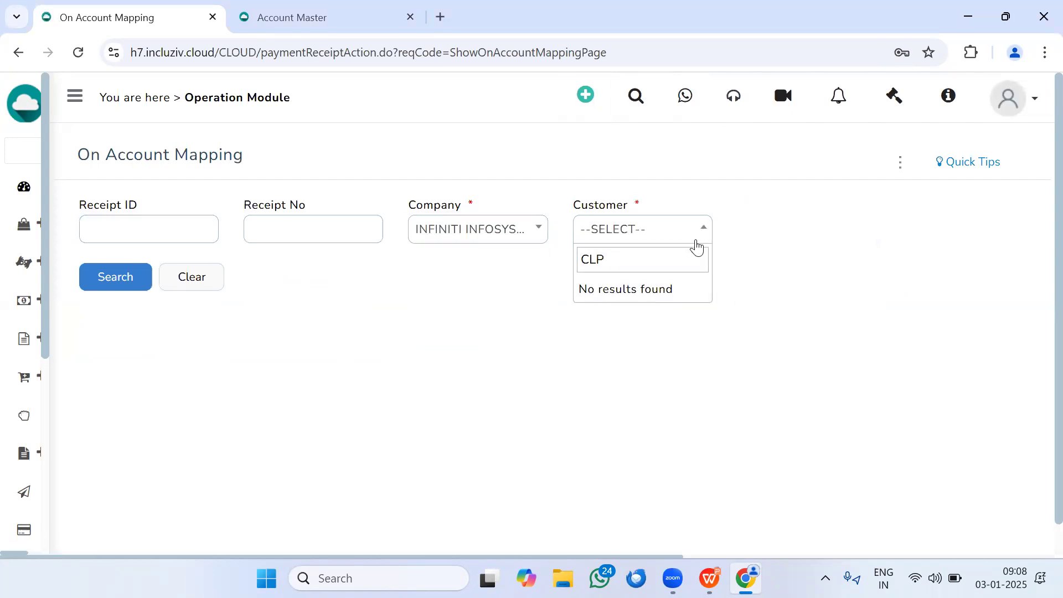
key(BackSpace)
text(O)
key(Return)
click(126, 272)
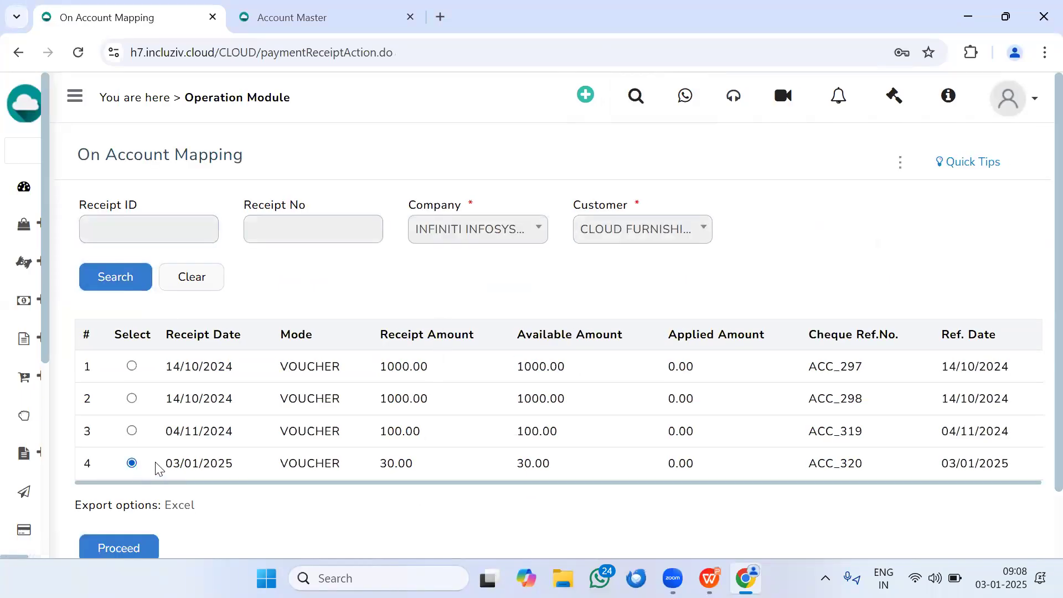
Step: Map the 30.00 voucher receipt ACC_320 dated 03/01/2025 against invoice ACC_243 and save the mapping
scroll(103, 474, down, 1)
click(103, 472)
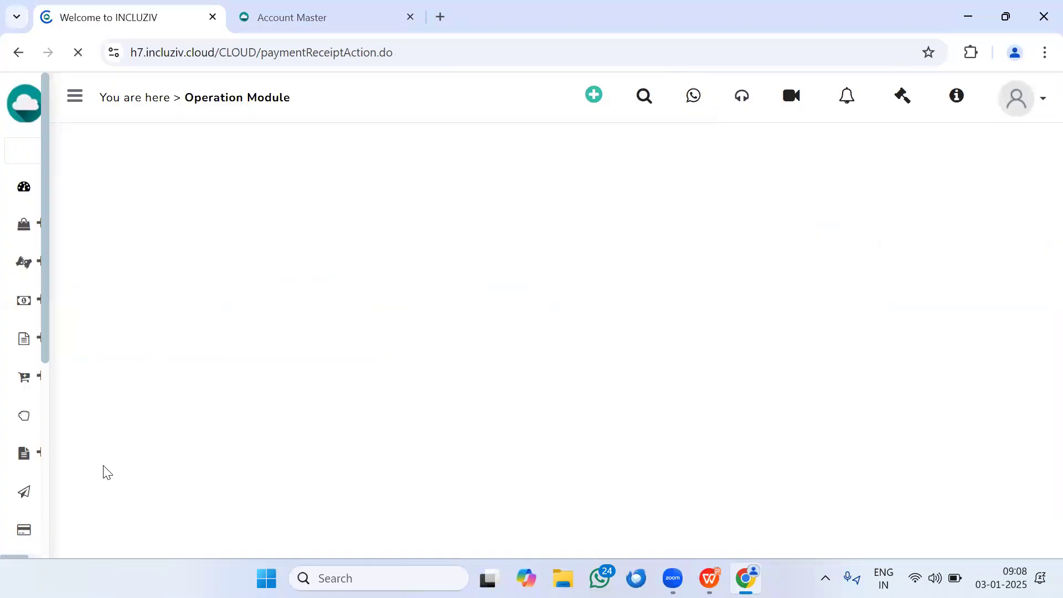
scroll(327, 367, down, 5)
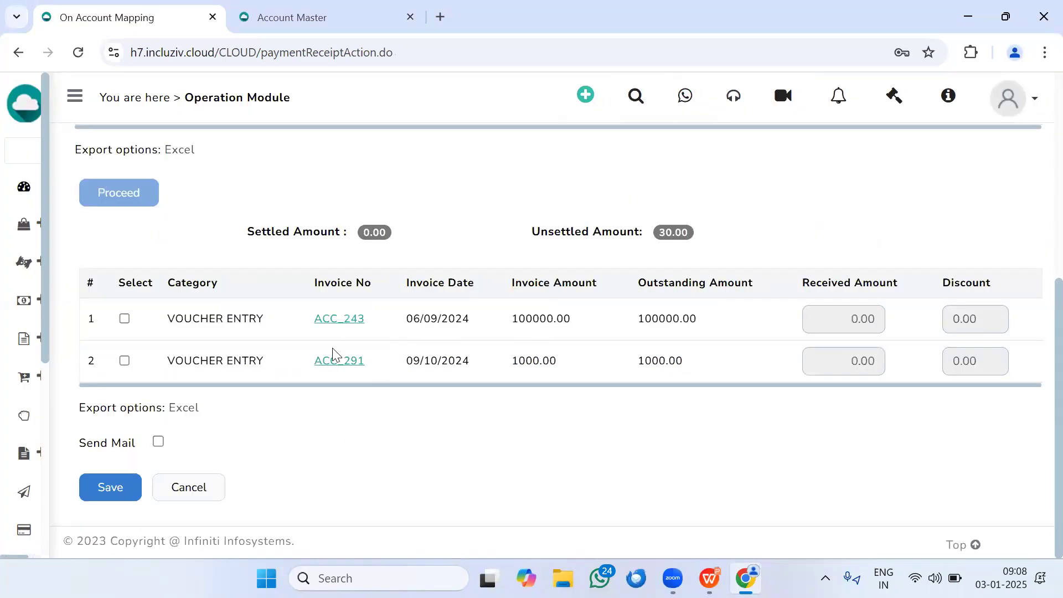
click(125, 319)
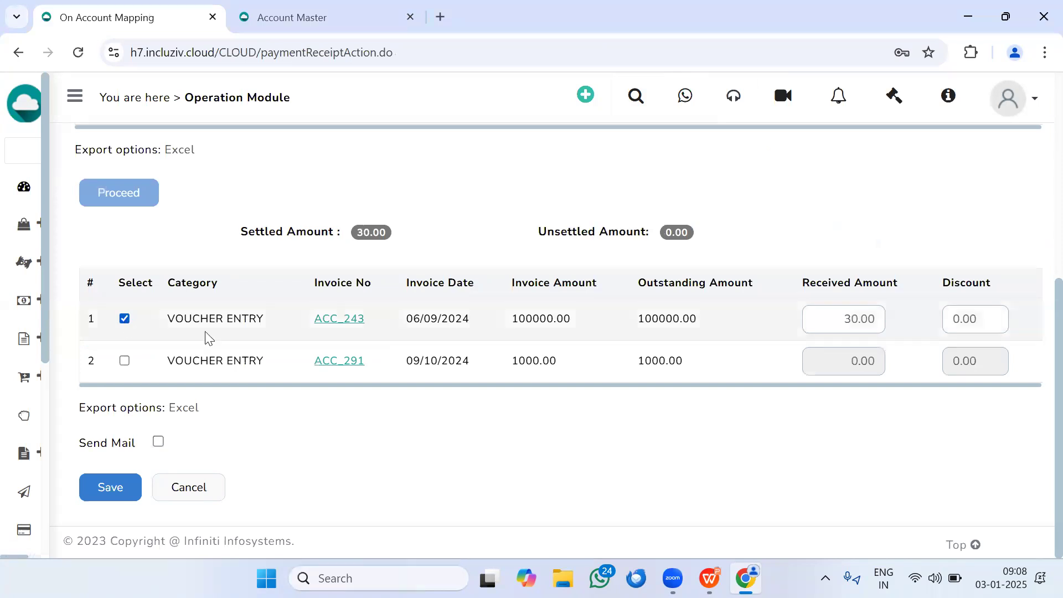
click(111, 487)
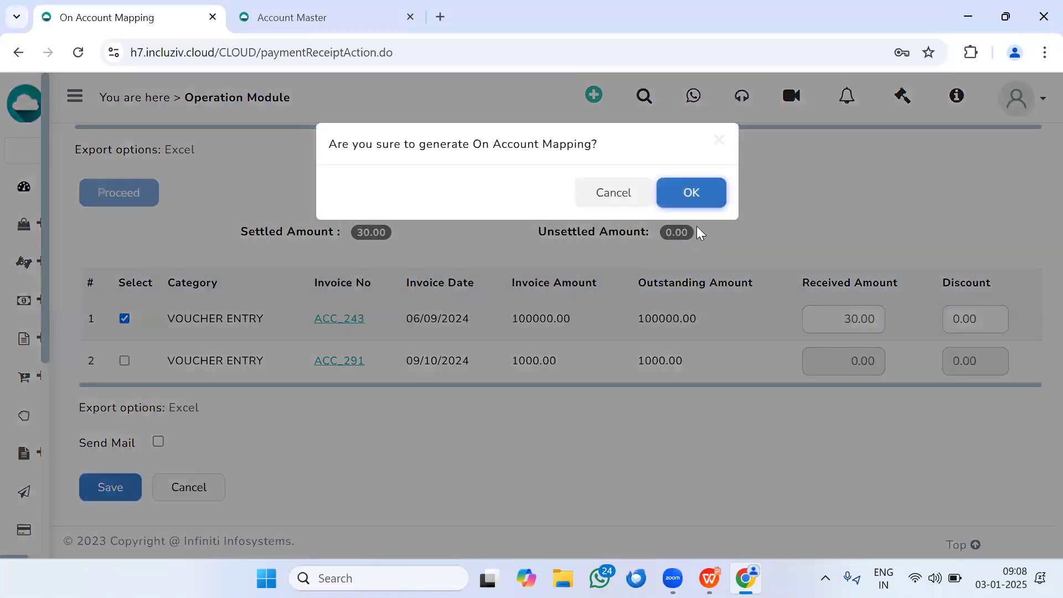
click(685, 201)
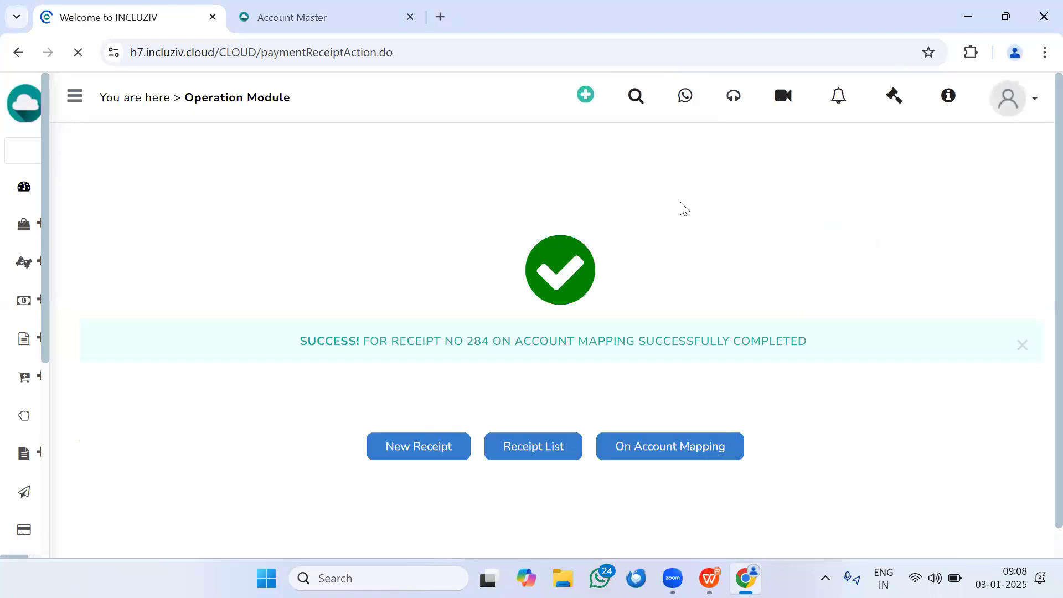
Step: Return to On Account Mapping and search again for the remaining CLOUD FURNISHING receipts under INFINITI INFOSYSTEMS
click(648, 457)
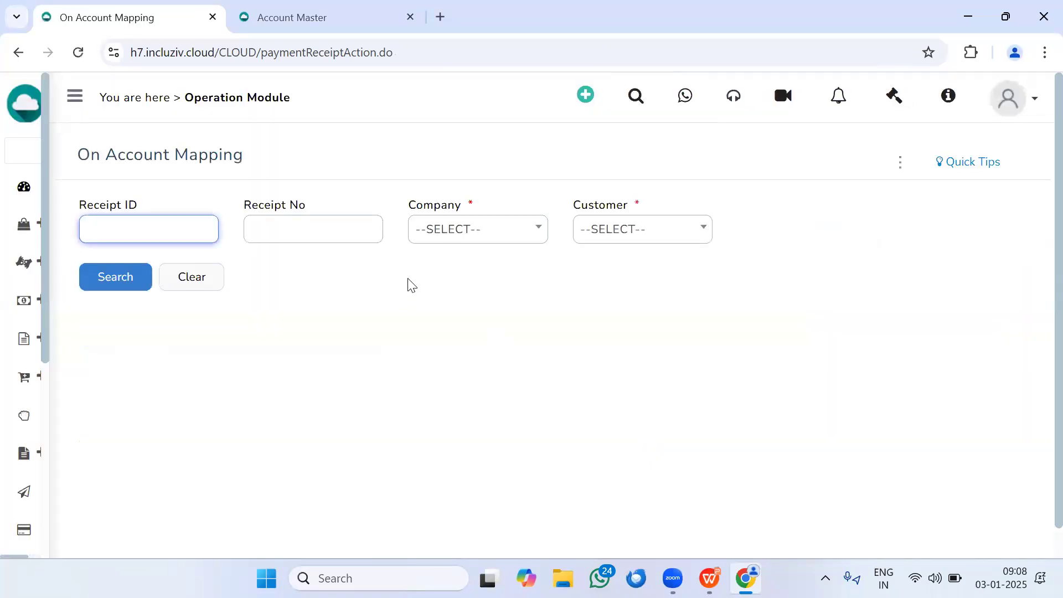
click(525, 231)
click(486, 317)
click(633, 229)
text(CF)
key(BackSpace)
text(L)
click(619, 319)
click(135, 285)
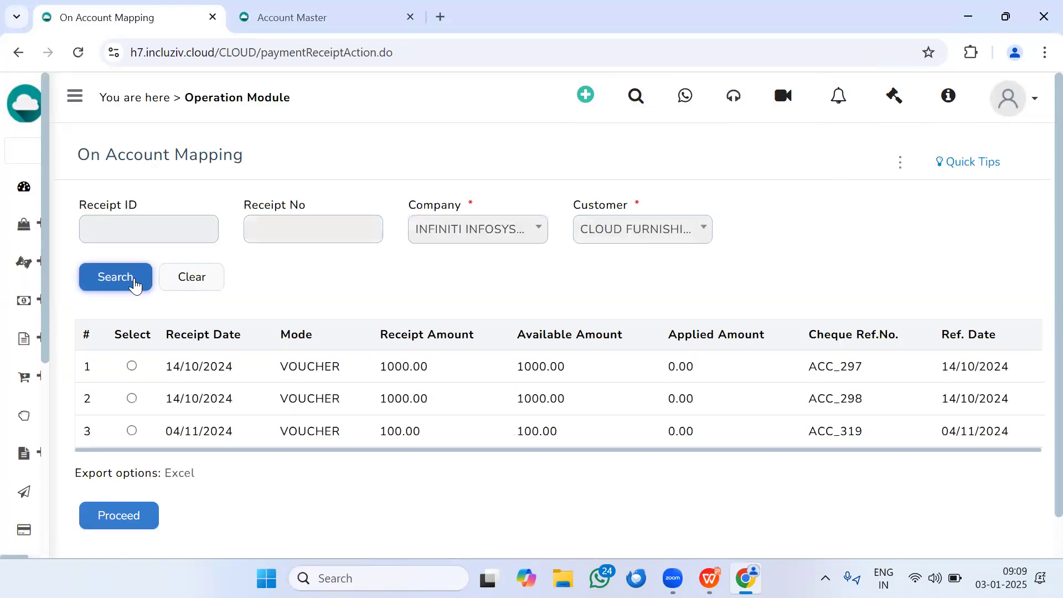
Step: Proceed with receipt ACC_297 and examine the outstanding amount of invoice ACC_243
click(131, 366)
click(127, 511)
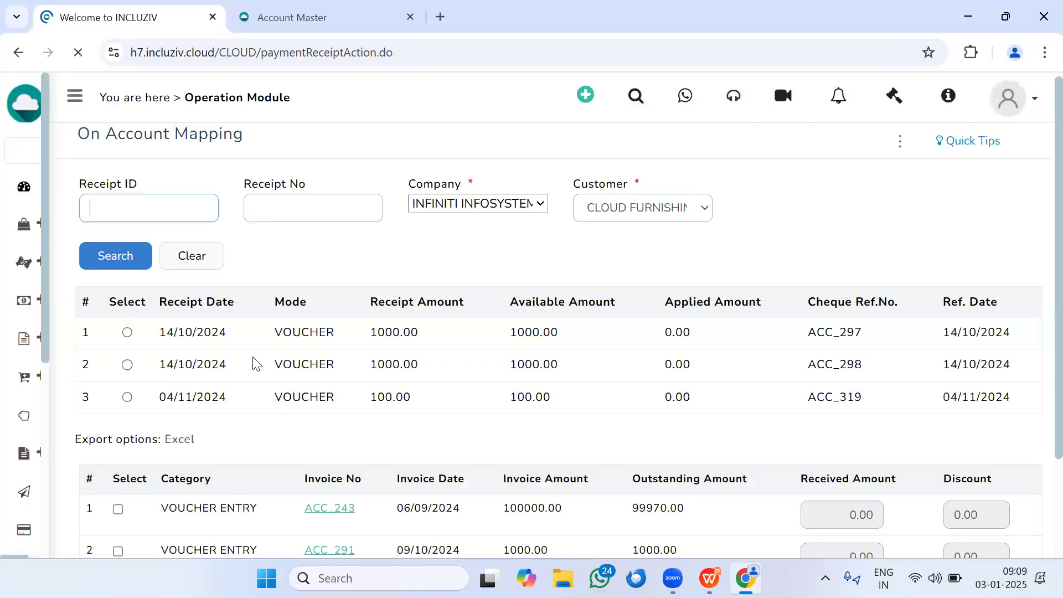
scroll(254, 360, down, 3)
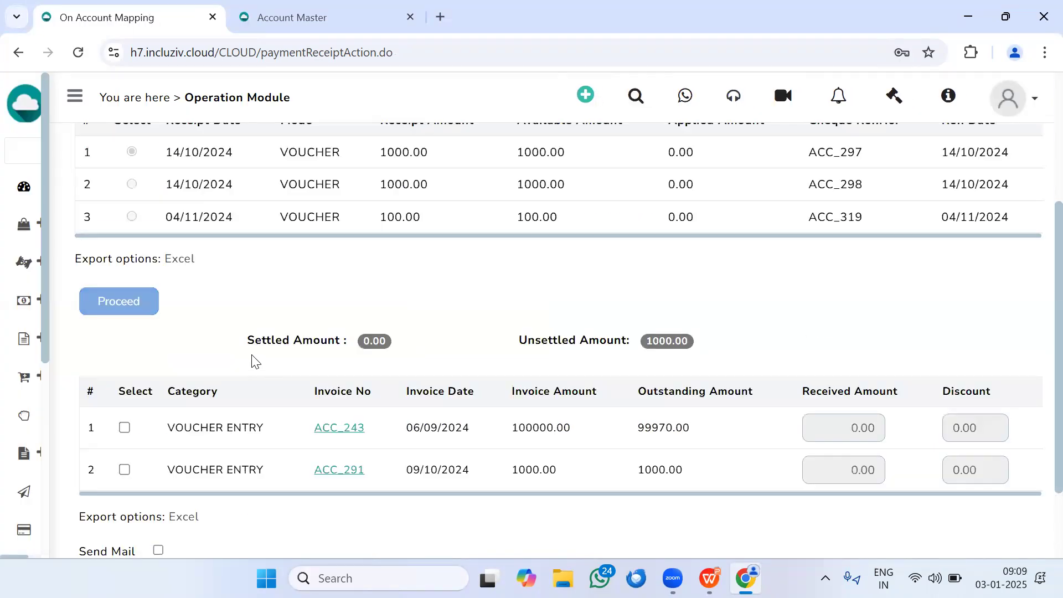